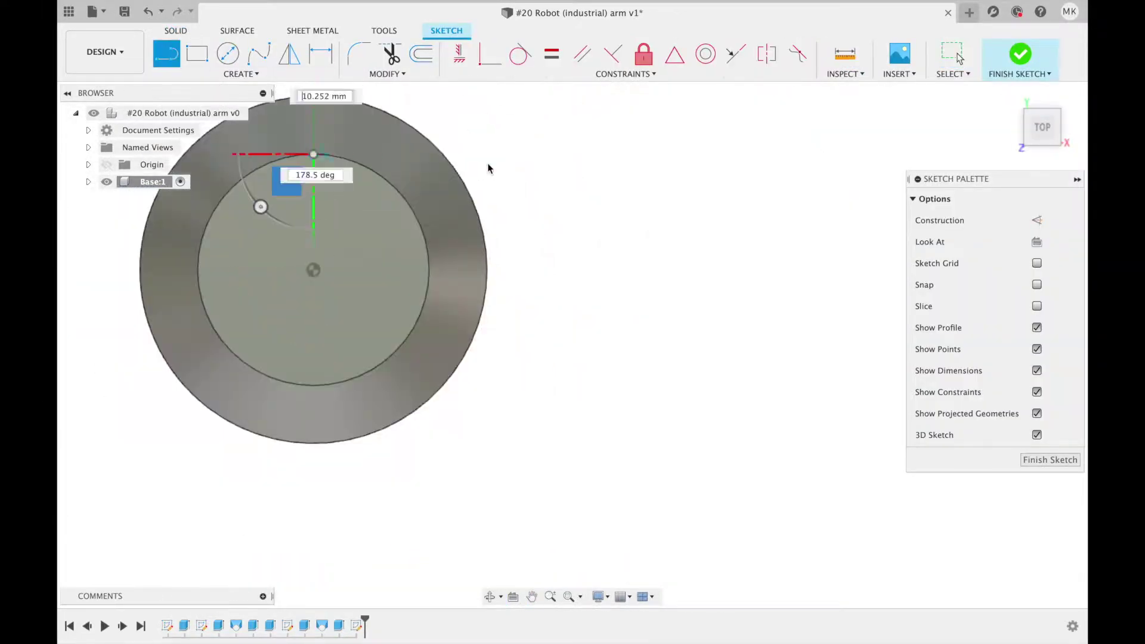
- Lock the sketched rectangle's width at 350 mm
text(350)
key(Tab)
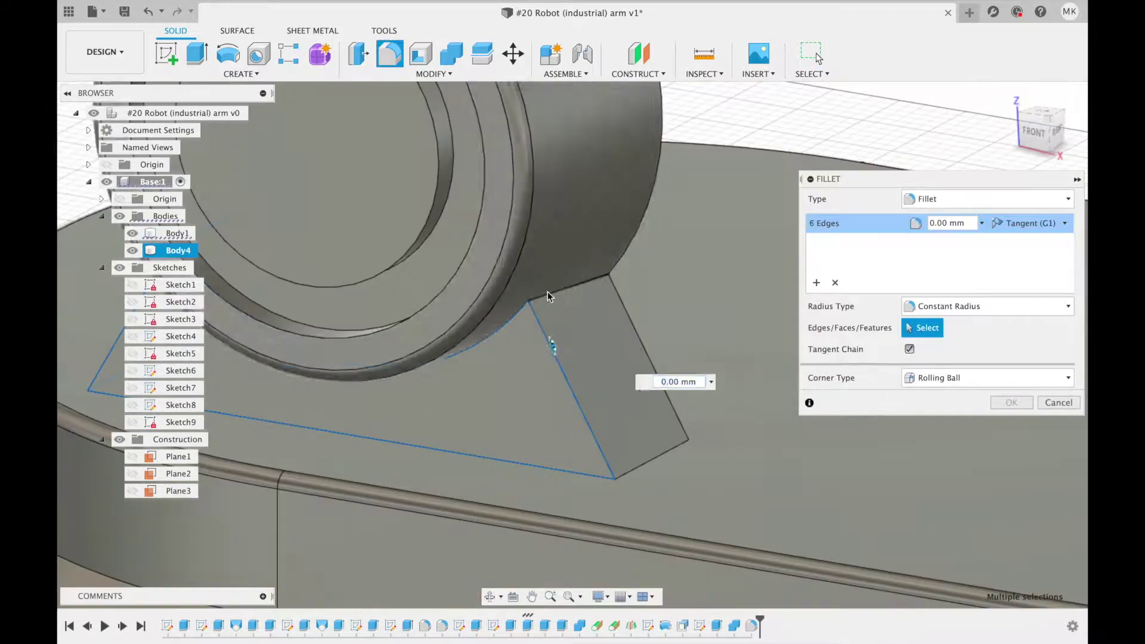
- Orbit around the bracket to reach more of the support edges for filleting
shift+middle_drag(548, 292, 509, 395)
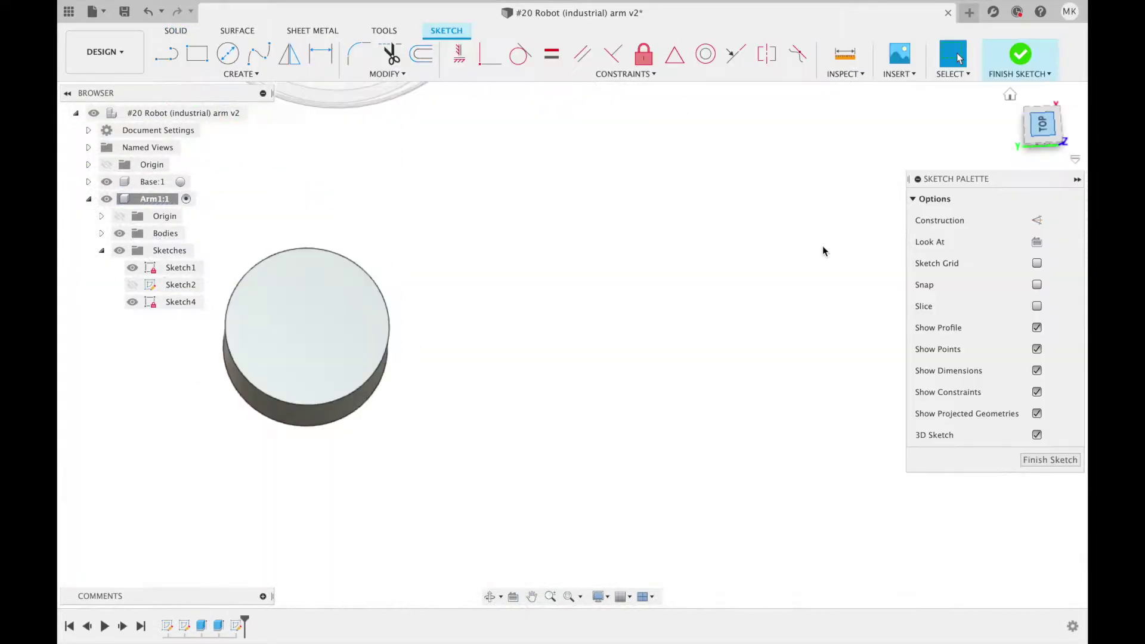
- Draw the closed spline arm outline from the circle and extrude it 130 mm
click(326, 271)
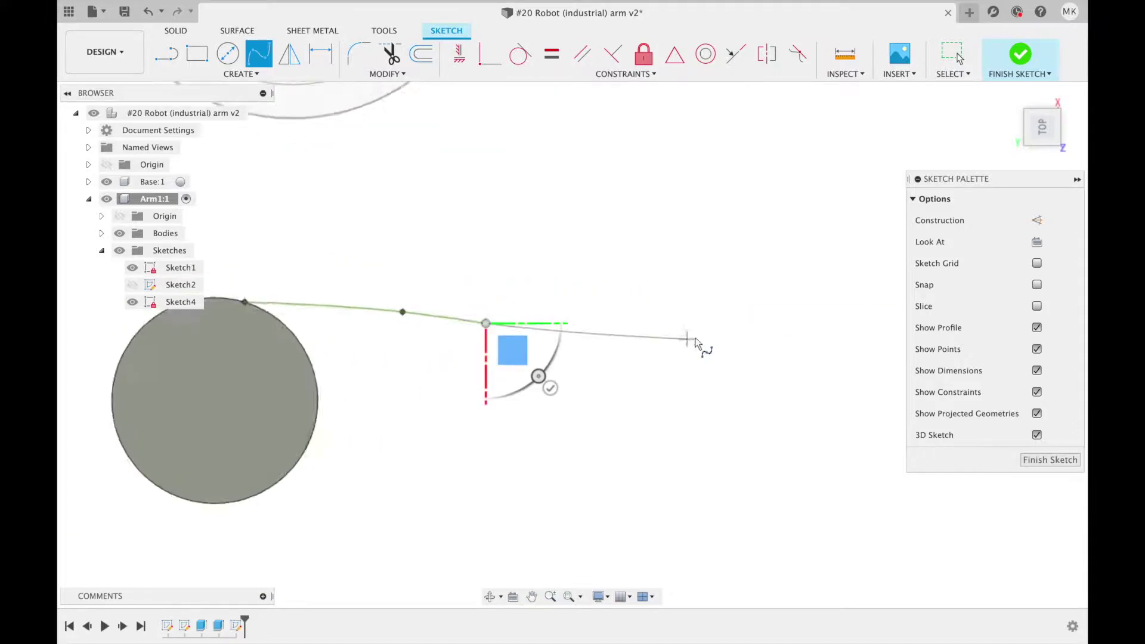
scroll(695, 334, up, 5)
scroll(624, 336, up, 5)
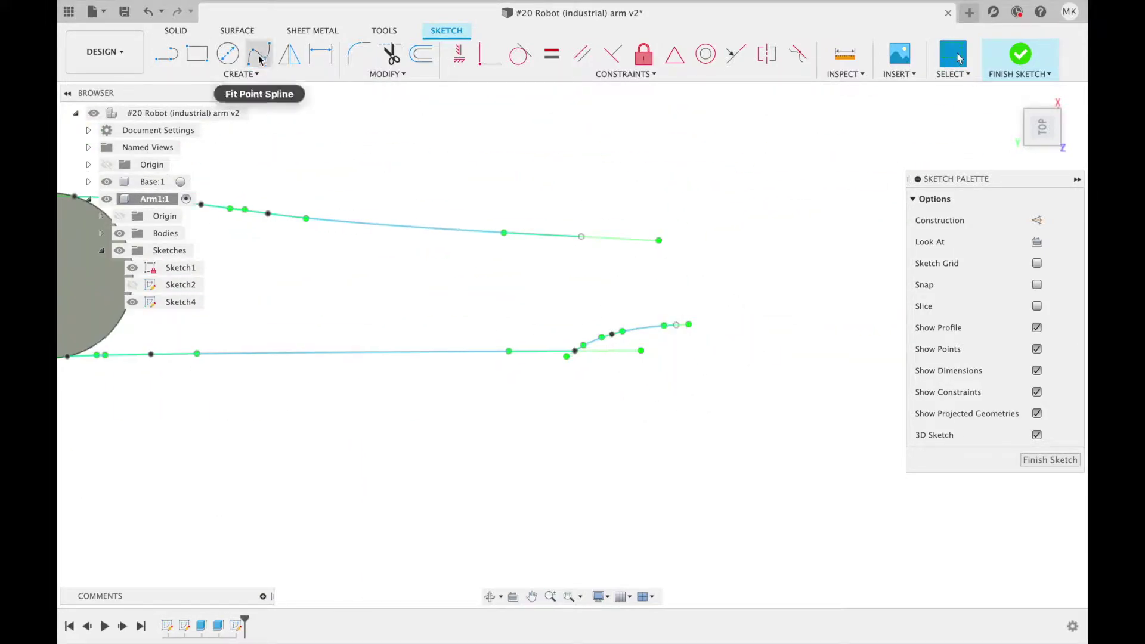
click(782, 407)
key(e)
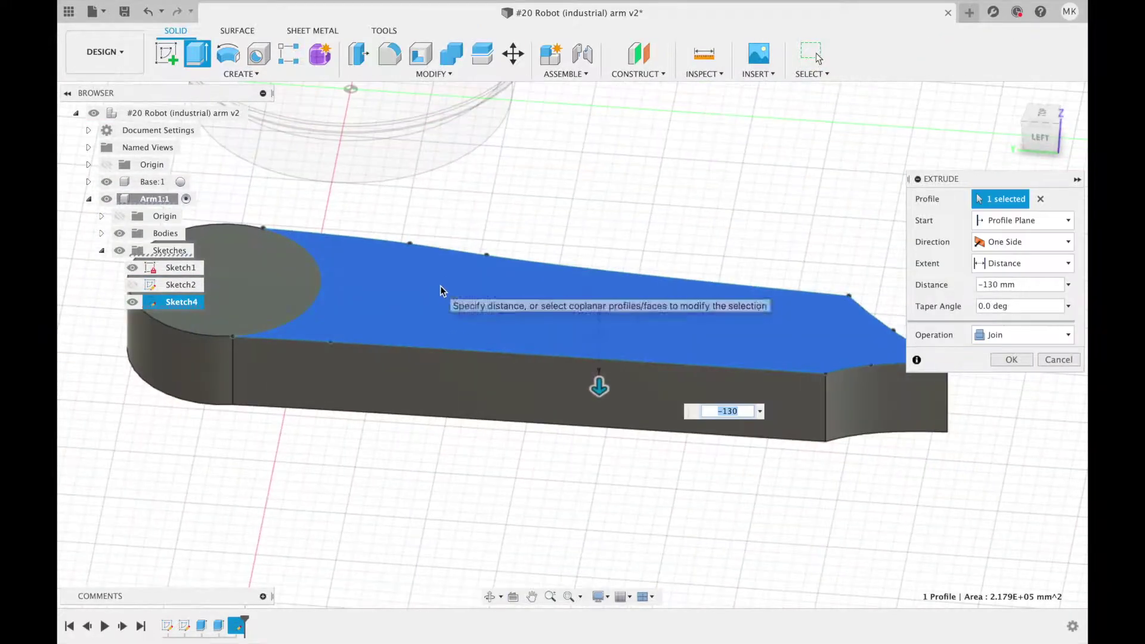
key(Return)
- Sketch and extrude the hub on the round face, then mirror the arm body
click(167, 55)
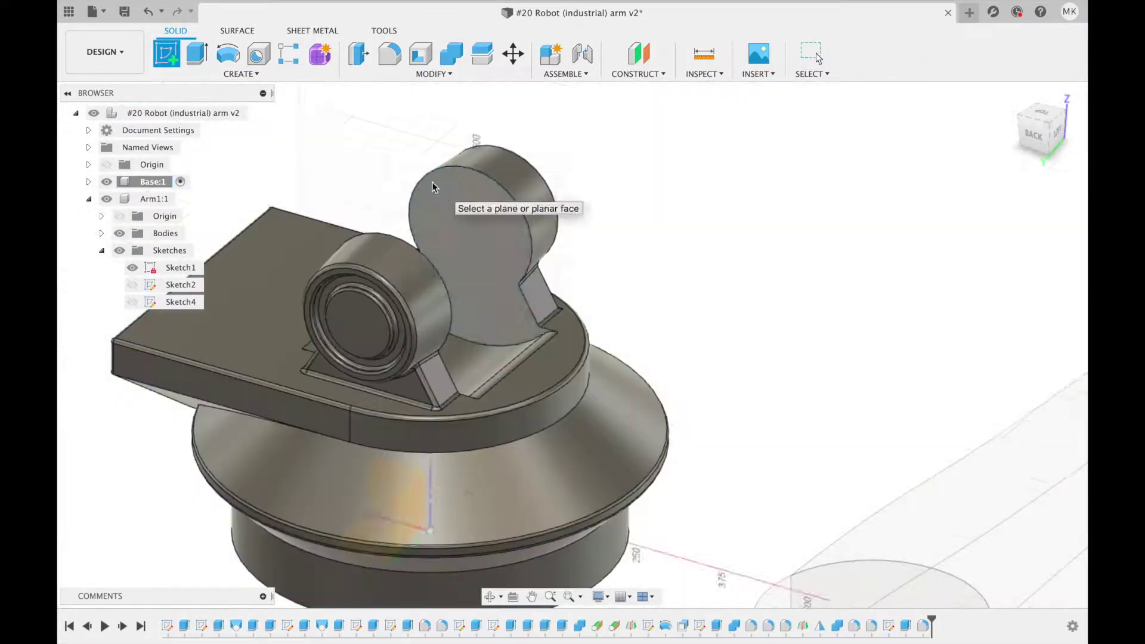
click(507, 256)
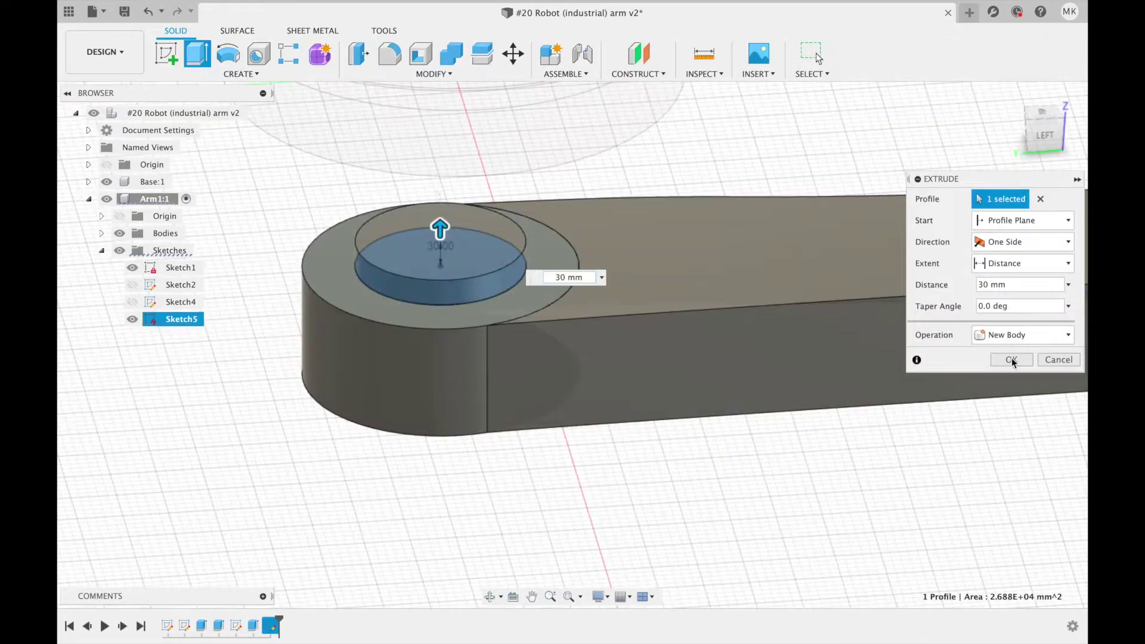
click(1012, 359)
click(184, 149)
scroll(825, 227, up, 3)
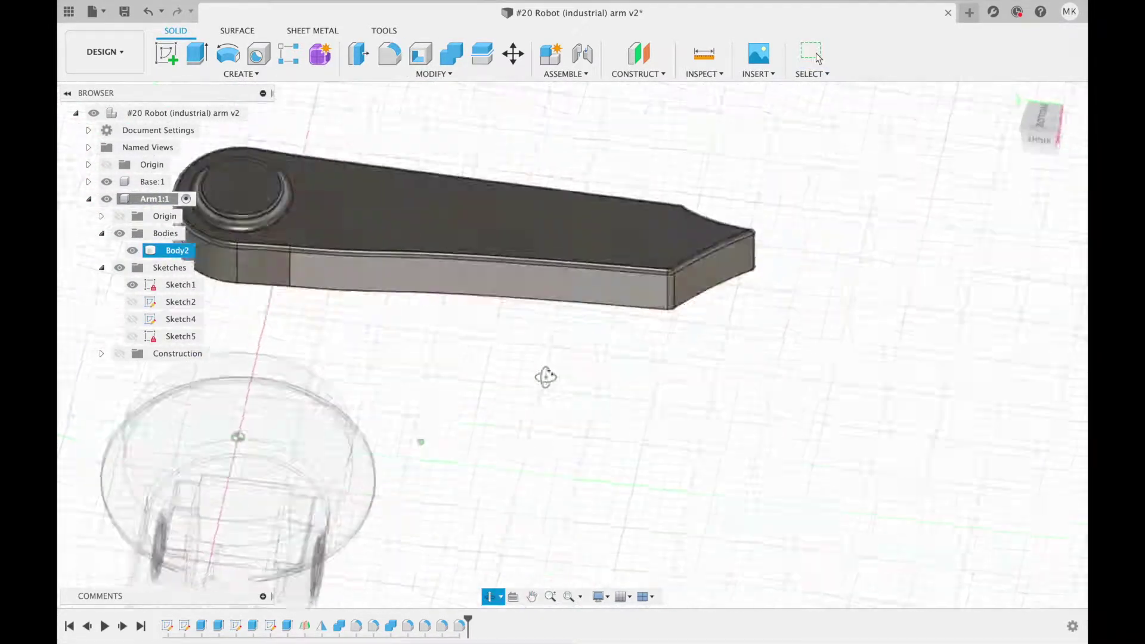
- Start the end-slot sketch on the arm's side with a 250 mm line
click(485, 349)
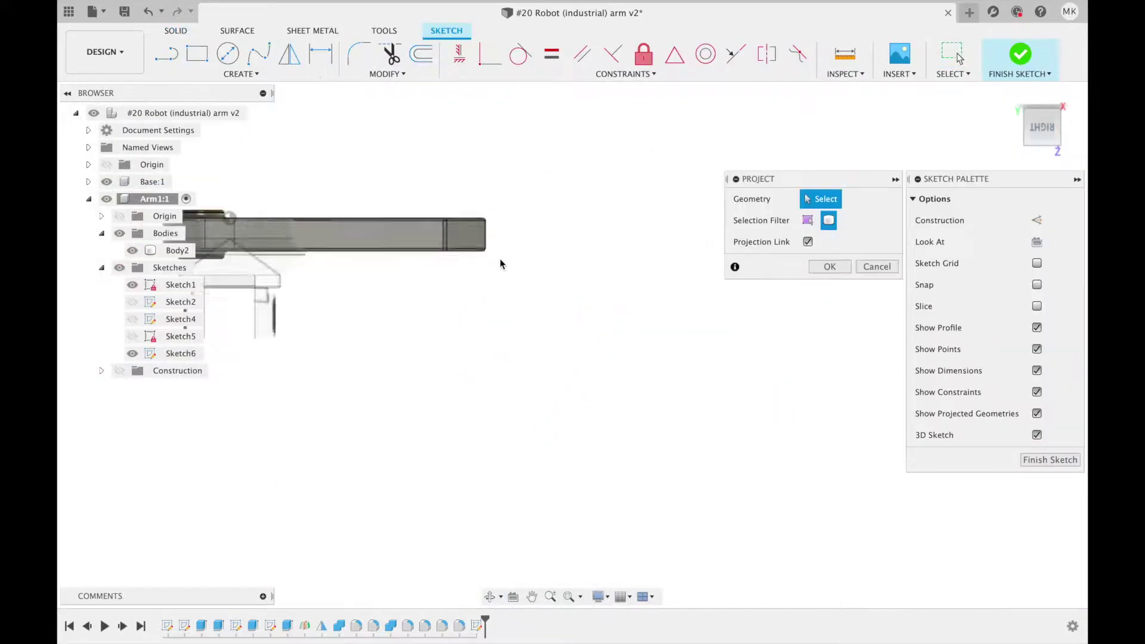
click(621, 226)
text(250)
key(Return)
scroll(605, 170, up, 2)
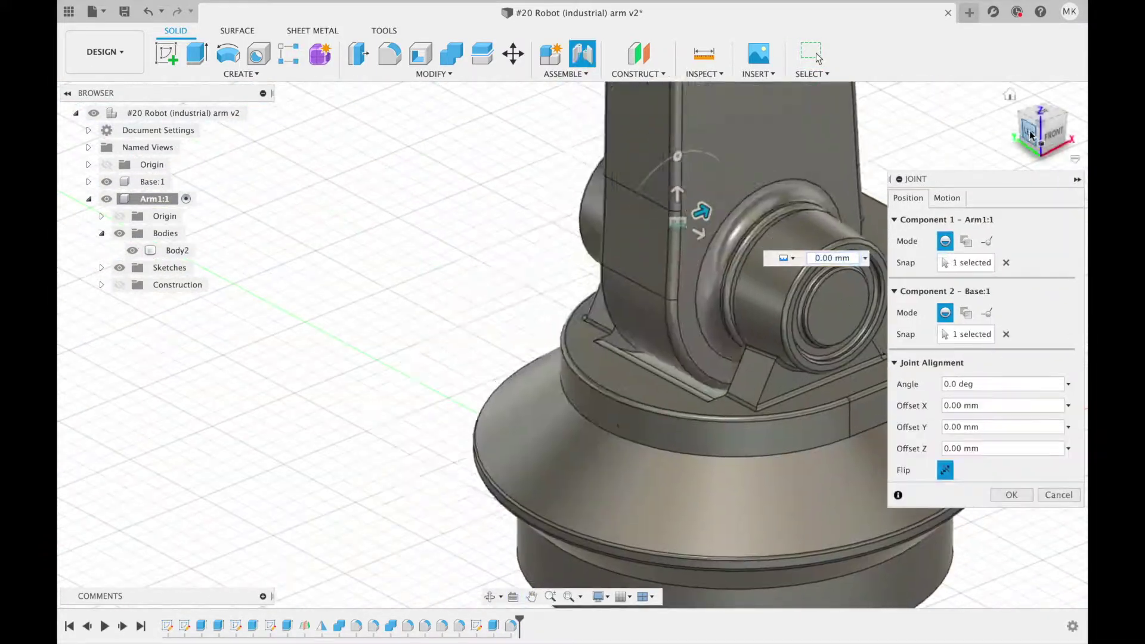
- Joint the arm hub to the bracket's pivot and confirm the connection
click(1030, 135)
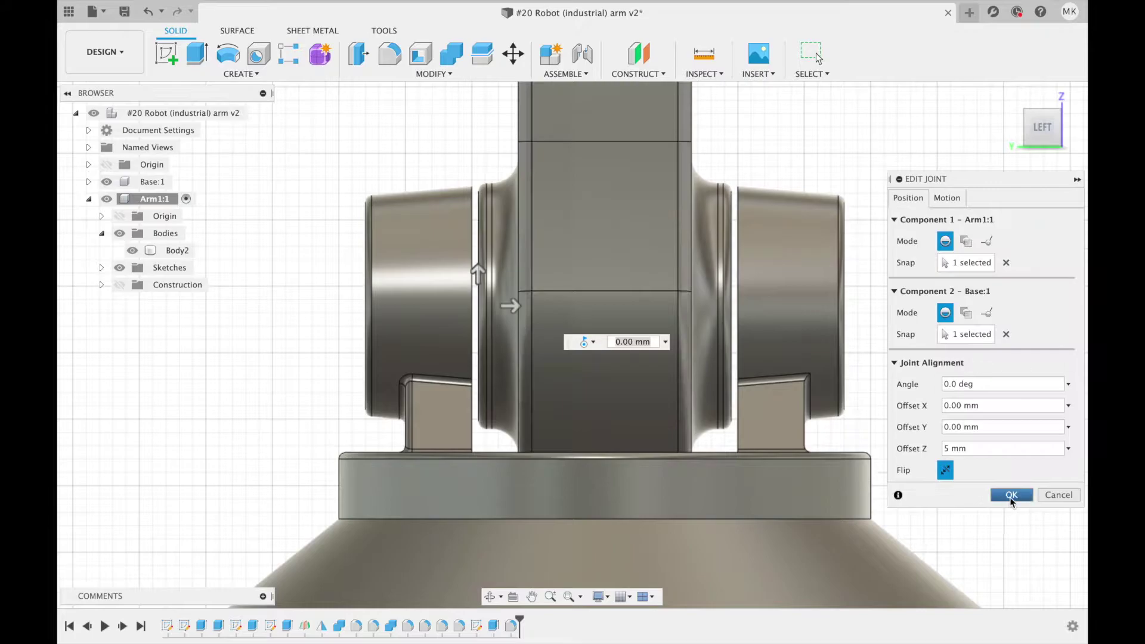
click(1012, 495)
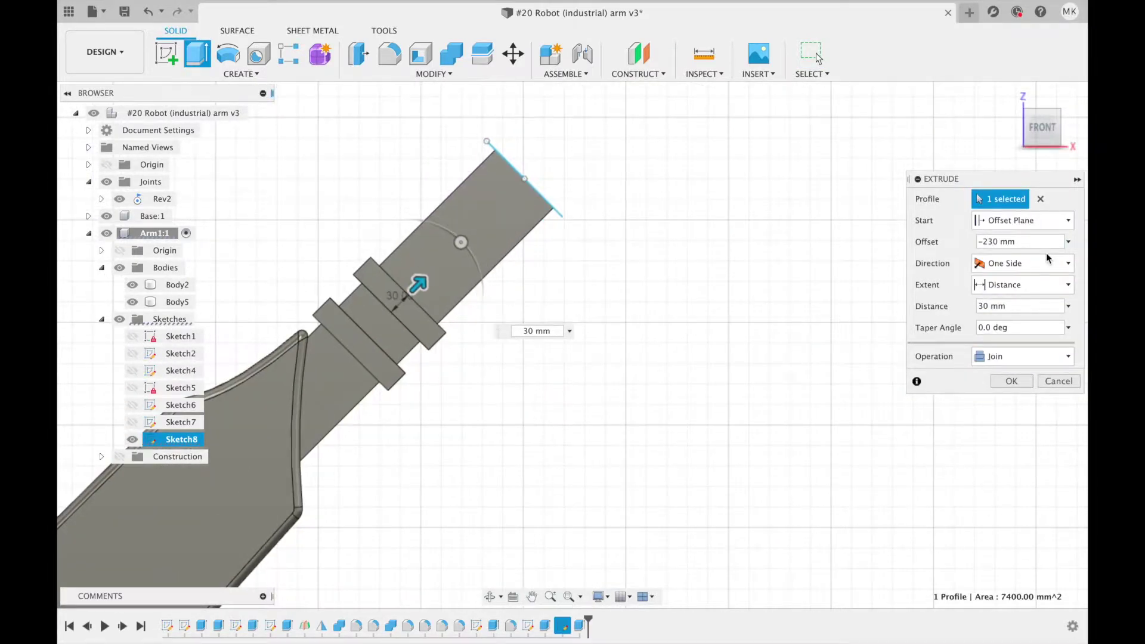
- Fillet a collar edge 15 mm, sketch concentric 430 mm circles, and extrude the disc
text(15)
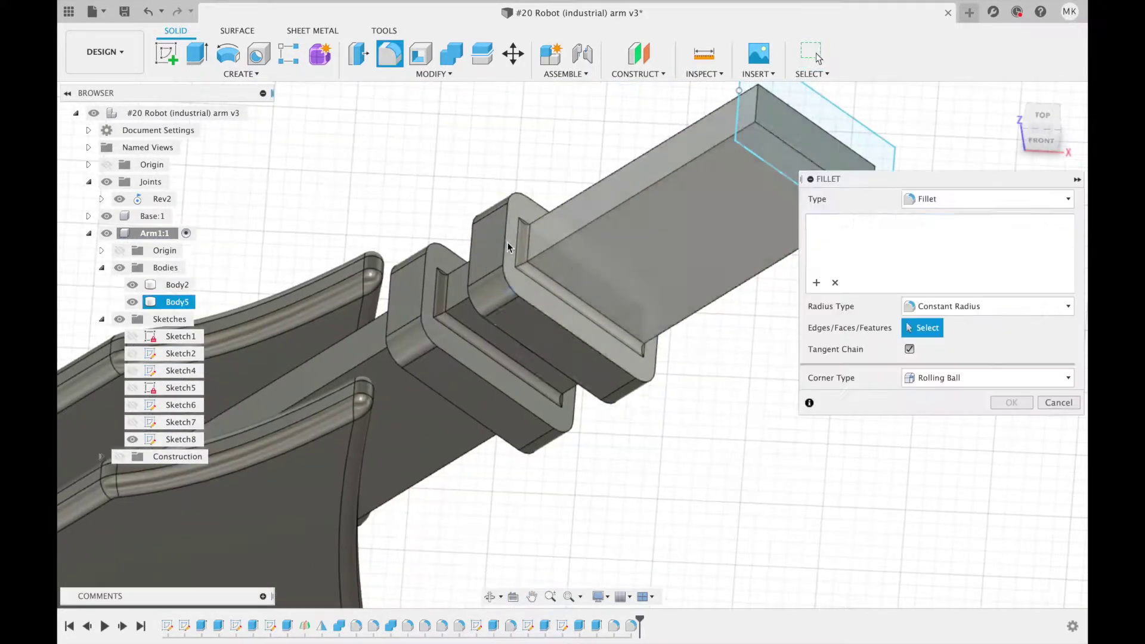
click(507, 246)
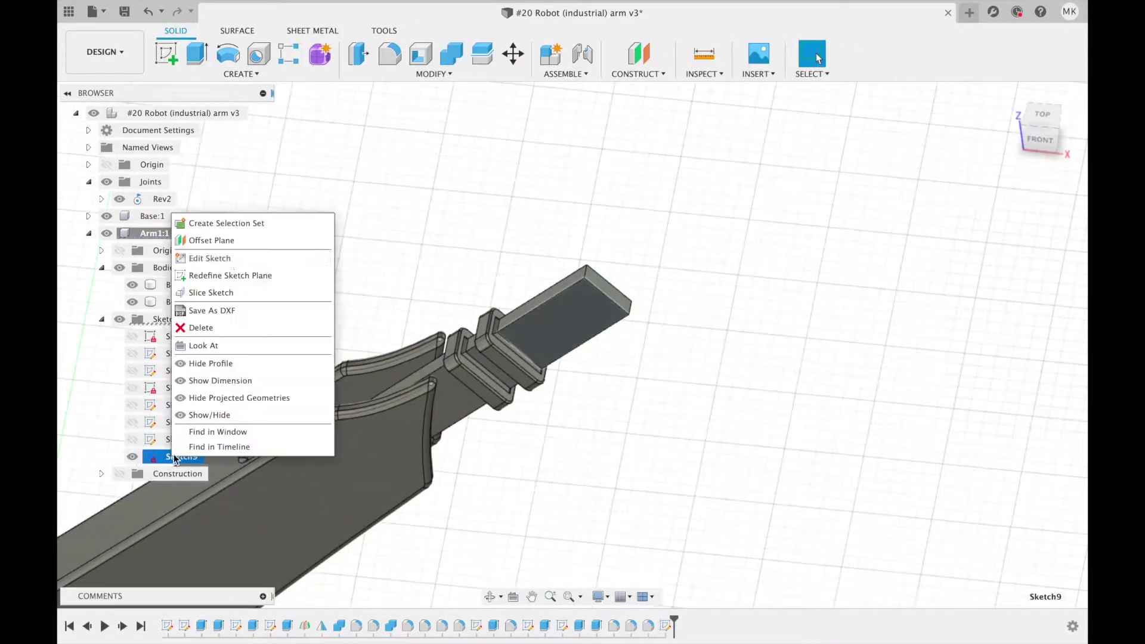
key(BackSpace)
key(BackSpace)
text(30)
key(Return)
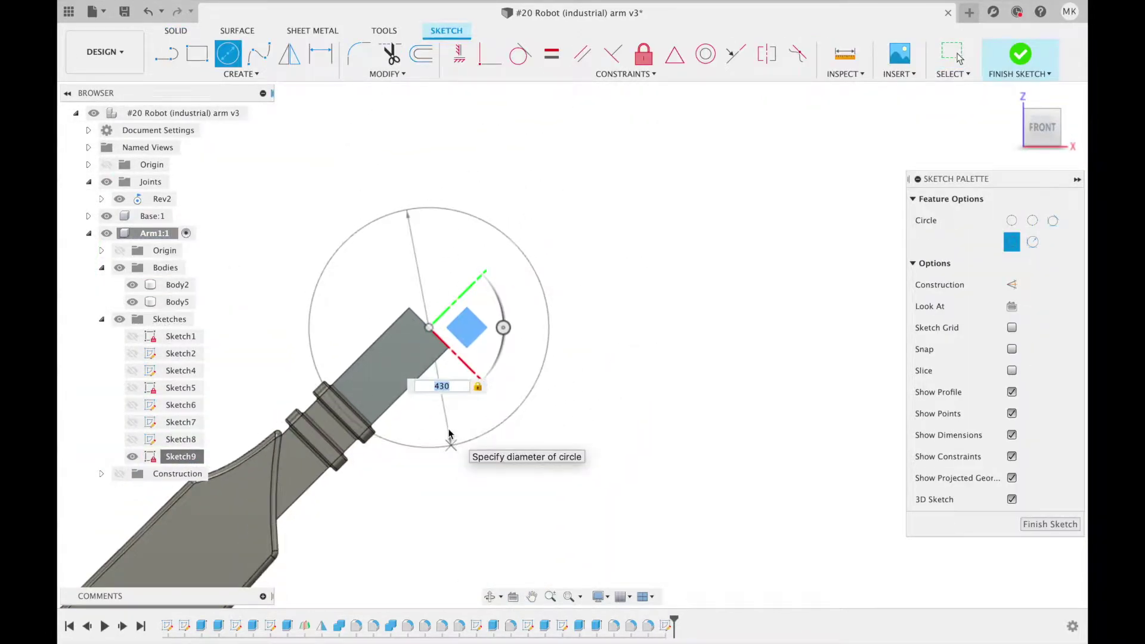
click(428, 327)
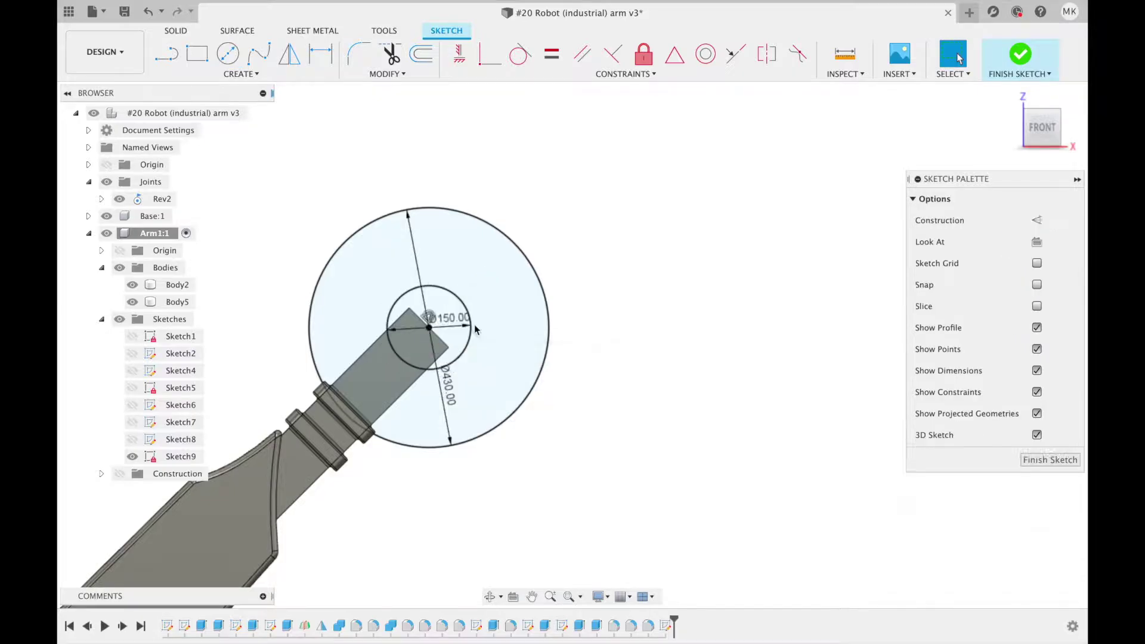
key(e)
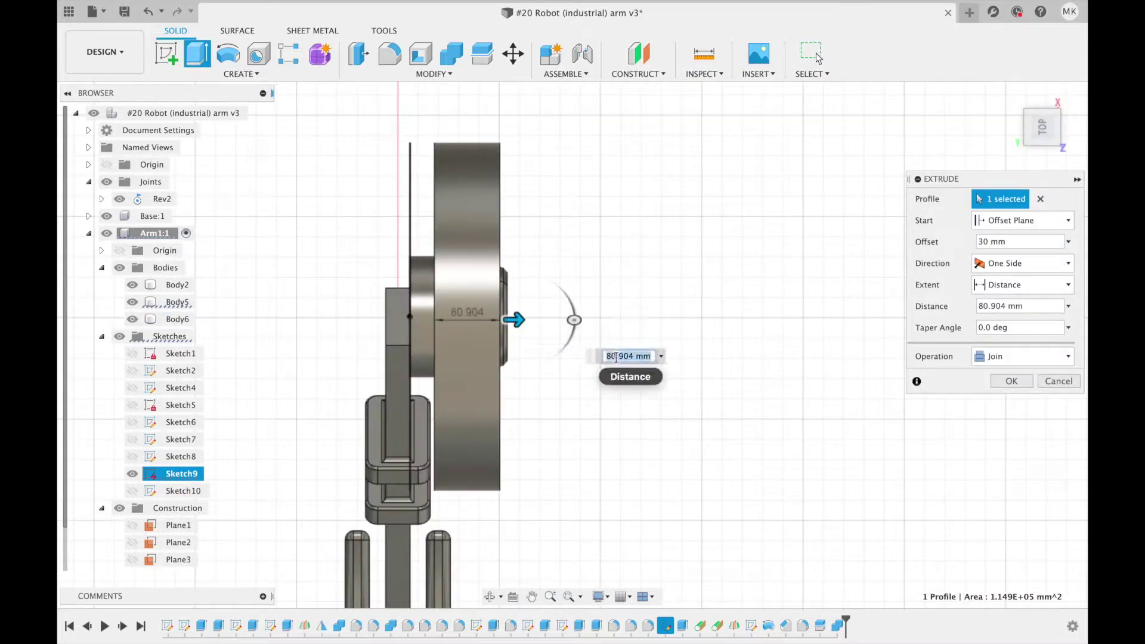
shift+middle_drag(616, 357, 605, 229)
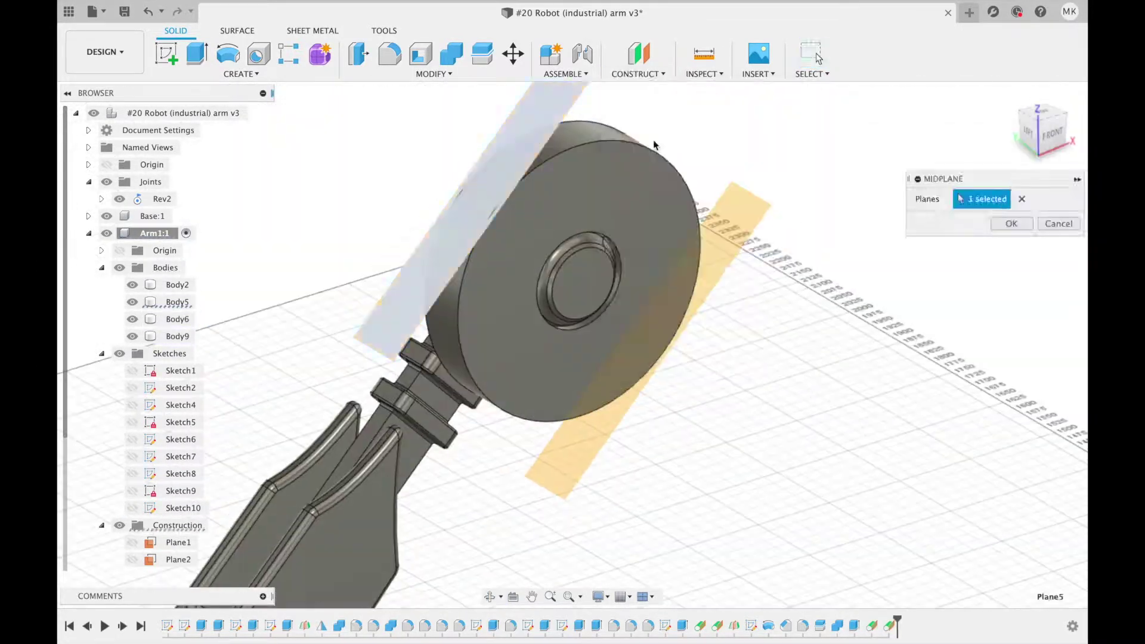
- Confirm the midplane through the disc and draw profile lines ending on the disc edge
key(Return)
shift+middle_drag(654, 145, 409, 253)
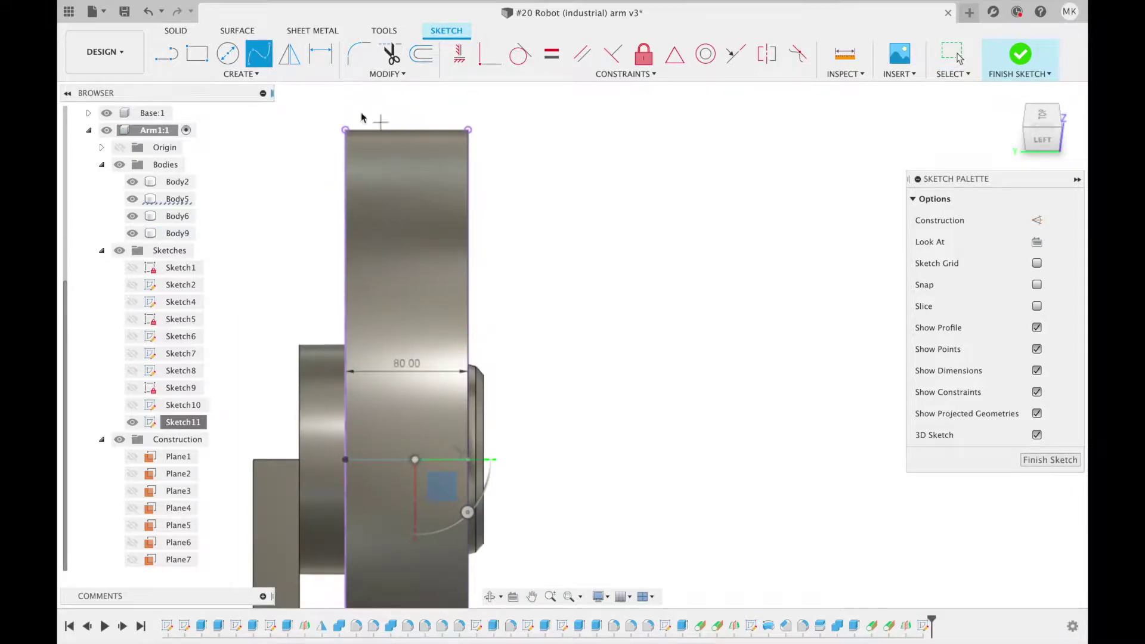
shift+middle_drag(442, 167, 477, 197)
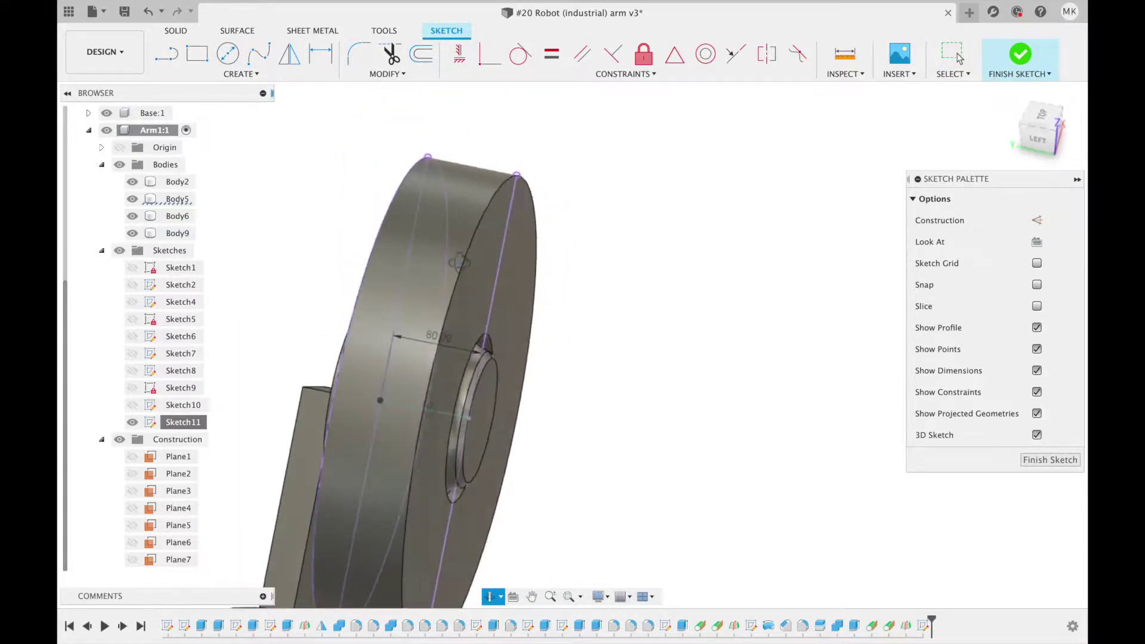
click(592, 288)
key(Escape)
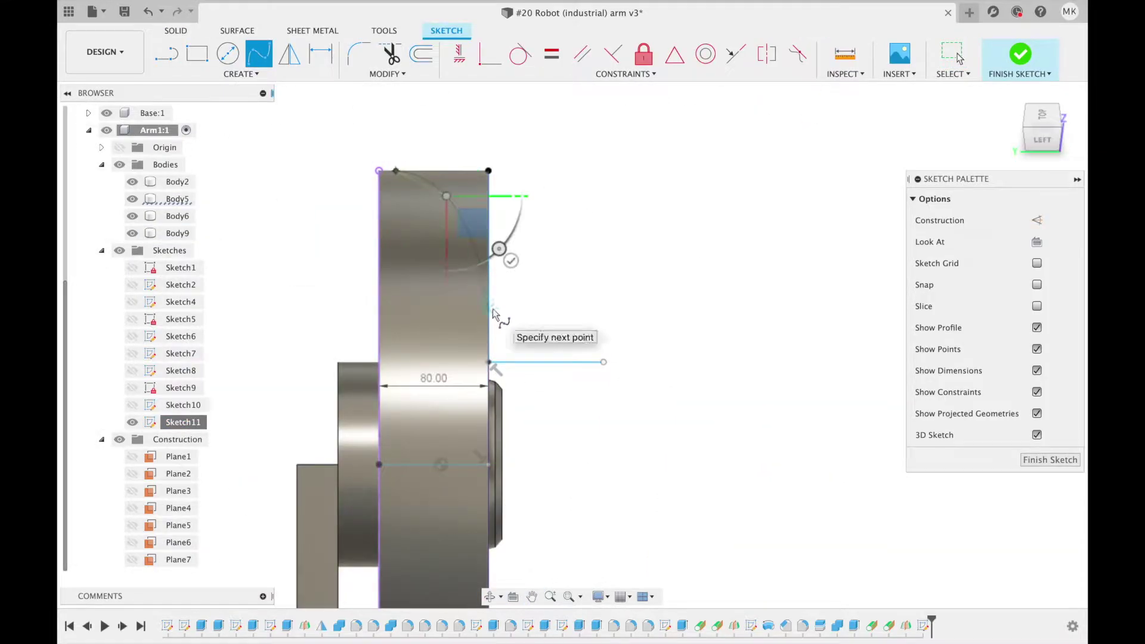
scroll(477, 360, up, 2)
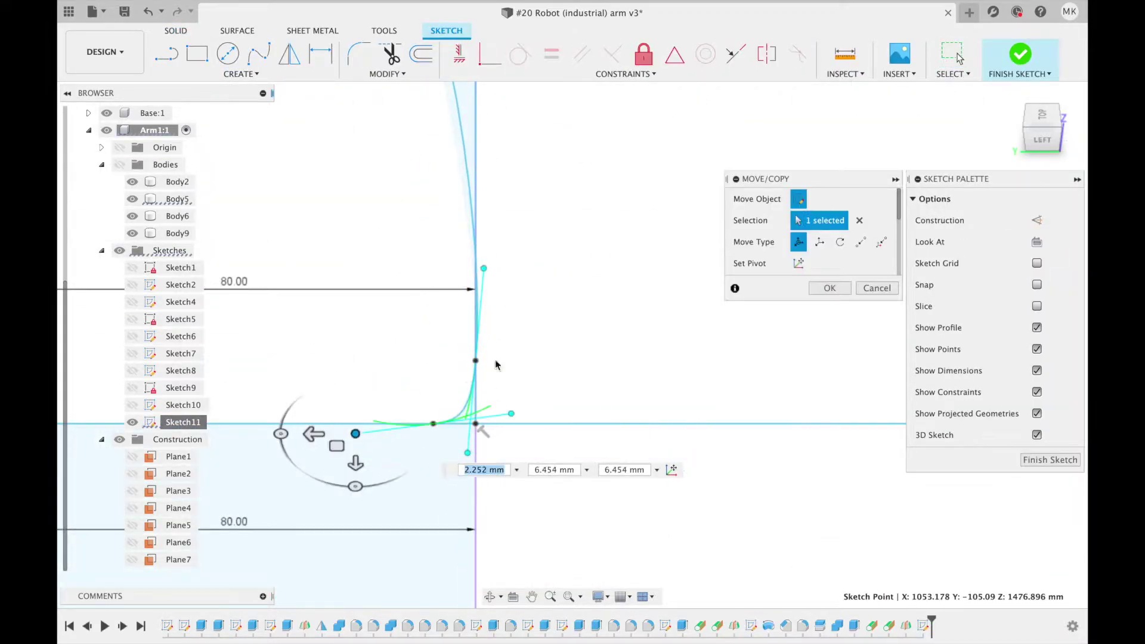
- Reposition the top line and add a 15 mm line to complete the revolve profile
click(466, 223)
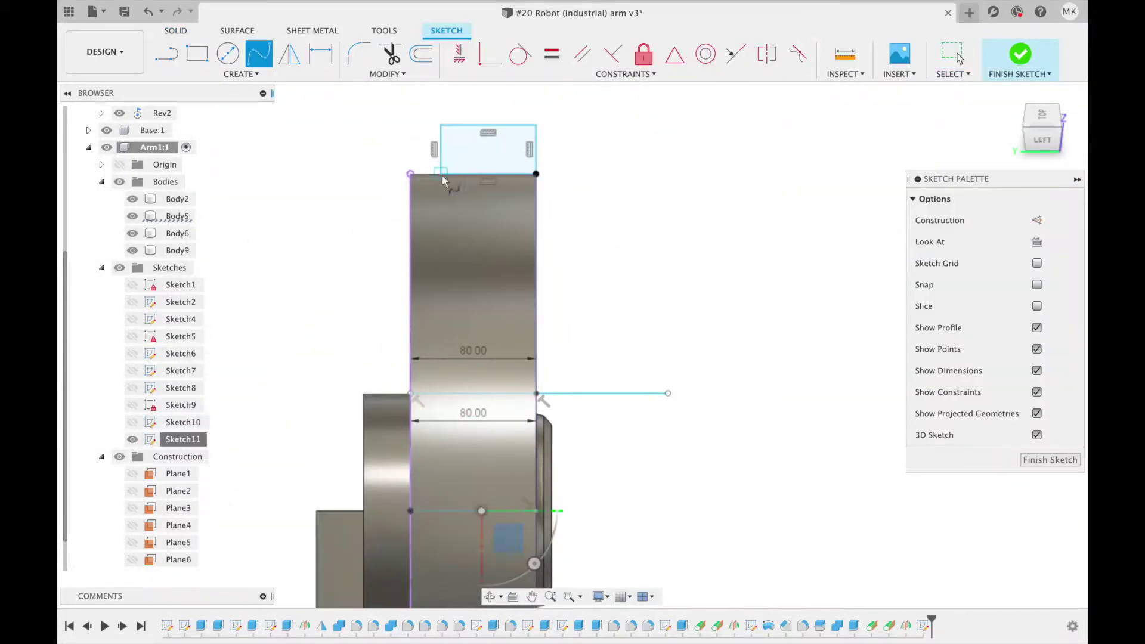
key(l)
shift+middle_drag(539, 399, 441, 406)
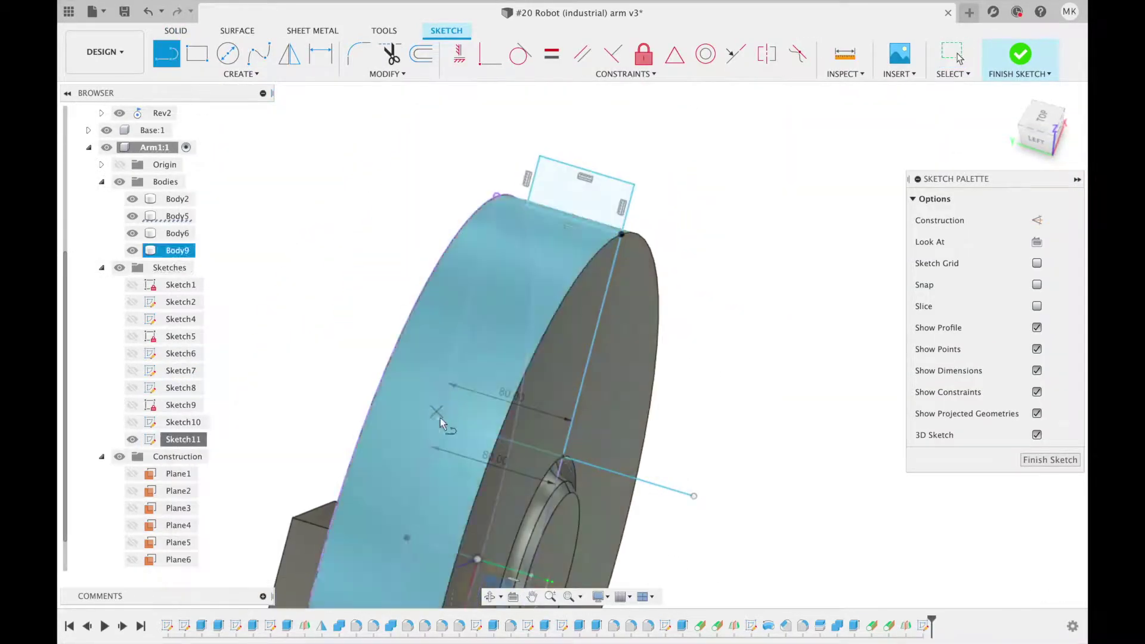
text(15)
key(Return)
key(Escape)
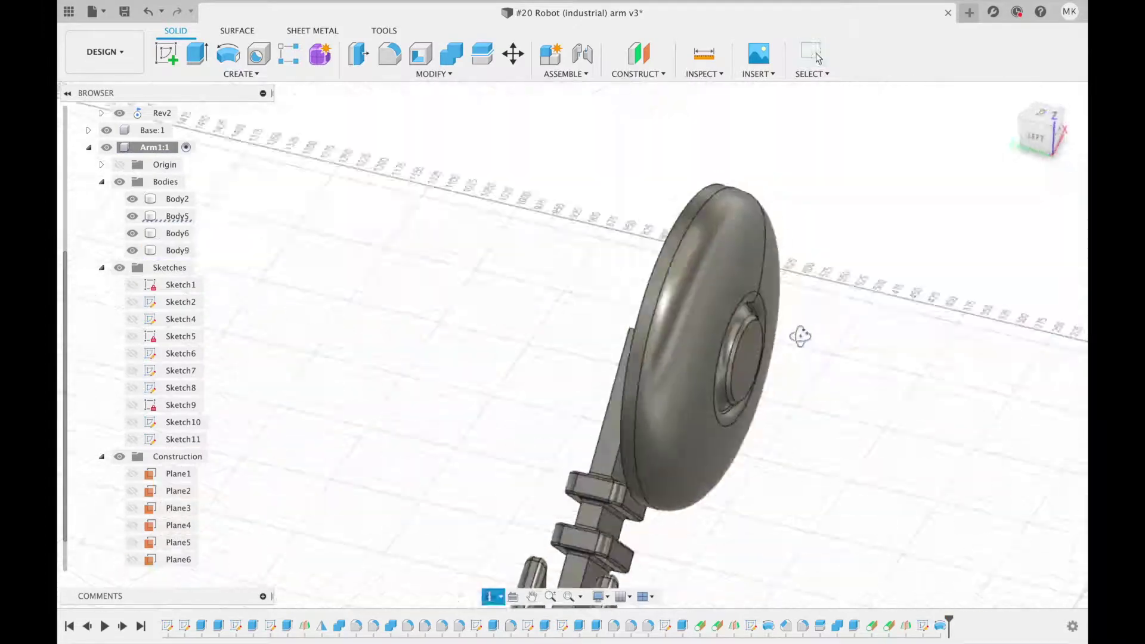
shift+middle_drag(799, 332, 681, 272)
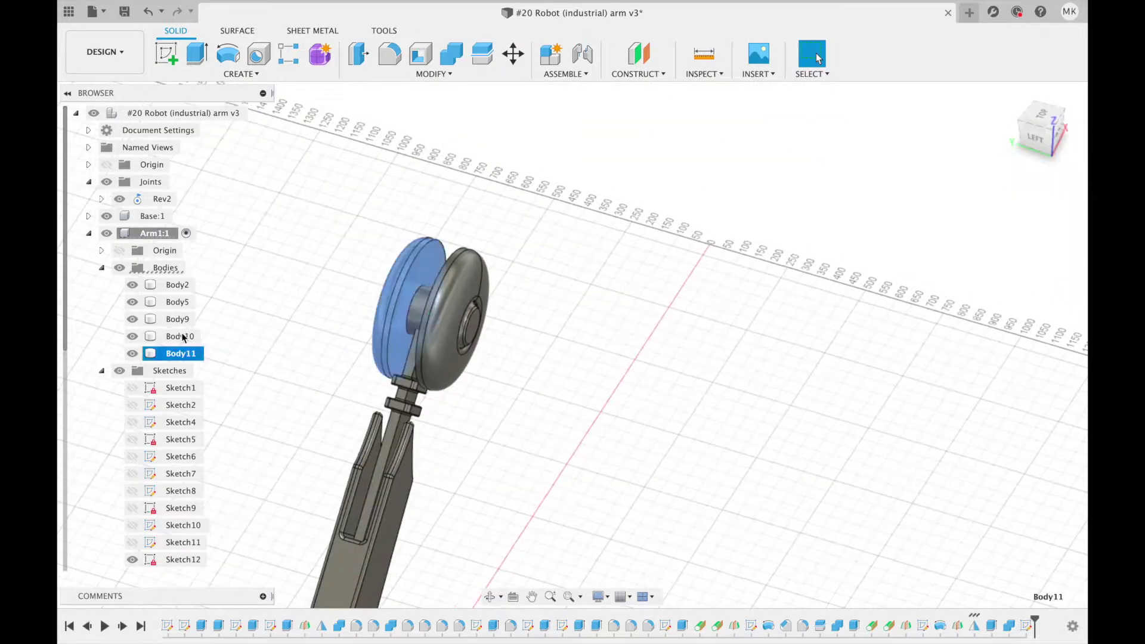
- Create the Arm2 component and begin a sketch on the new construction plane
click(181, 353)
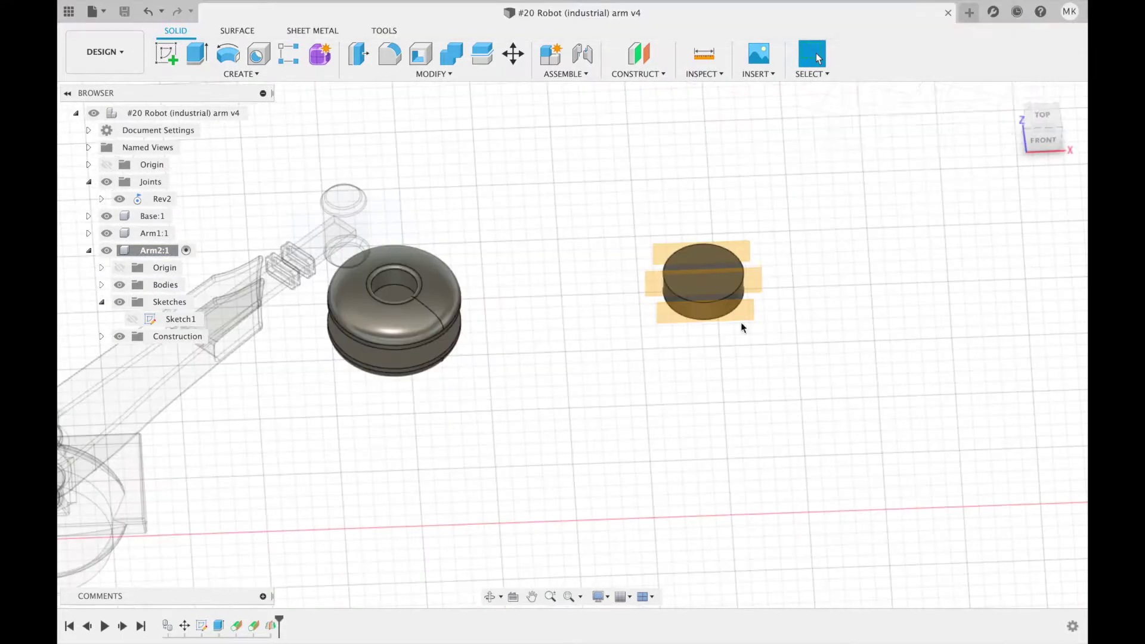
click(741, 326)
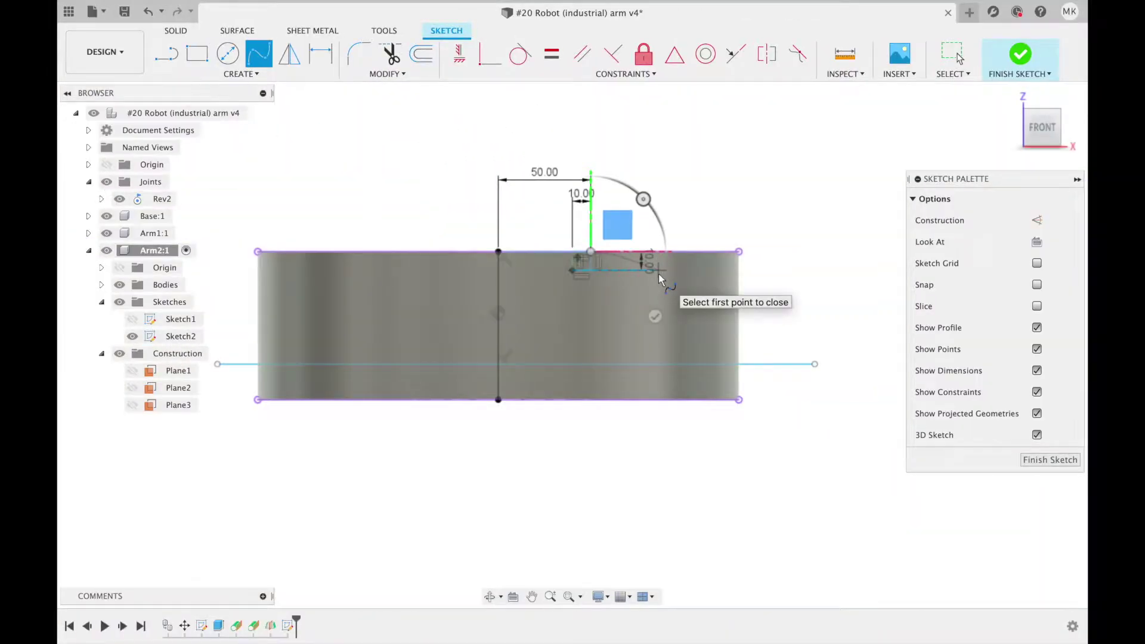
- Place the curved end-boss profile point and complete the lofted bar between the profiles
scroll(673, 277, up, 2)
click(689, 280)
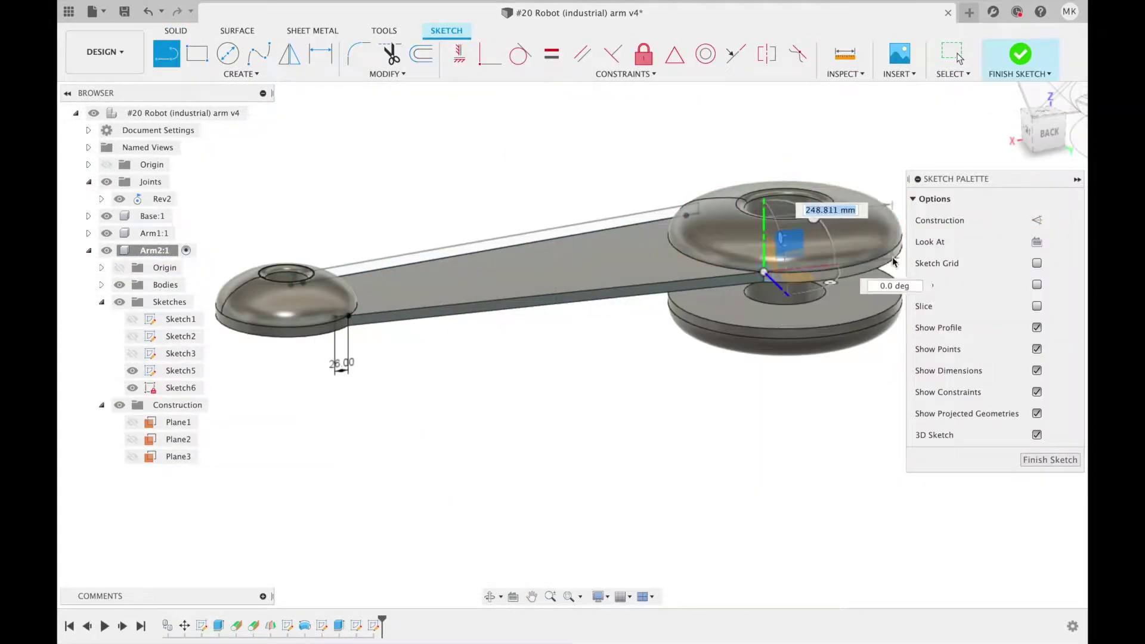
key(r)
key(Escape)
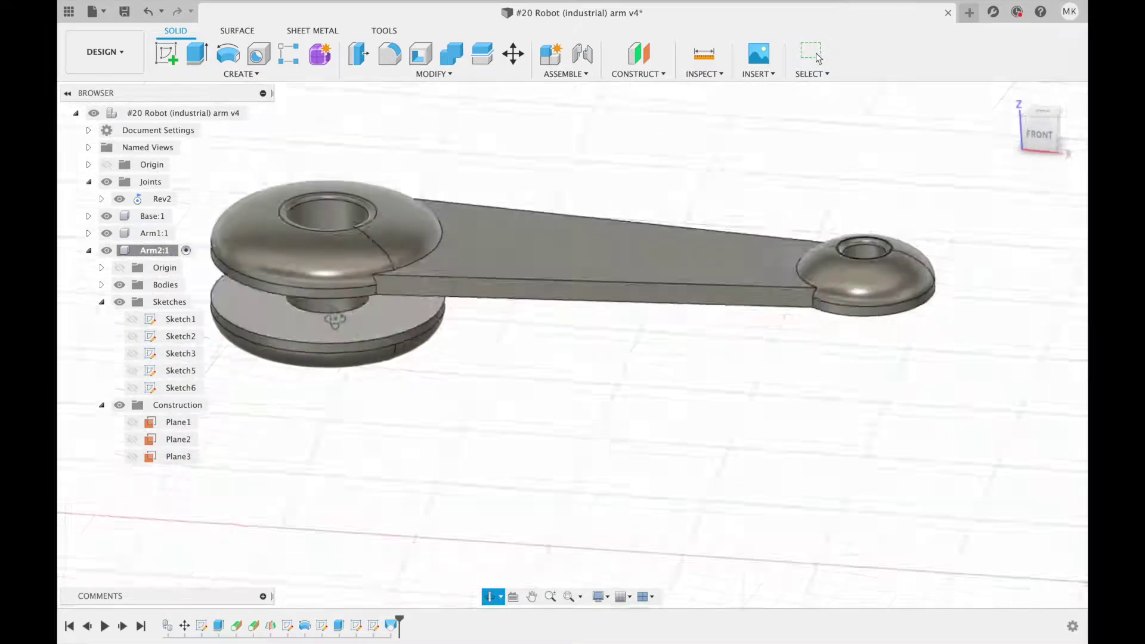
- Orbit the view to inspect the finished Arm2 link beside the first arm
shift+middle_drag(393, 259, 572, 298)
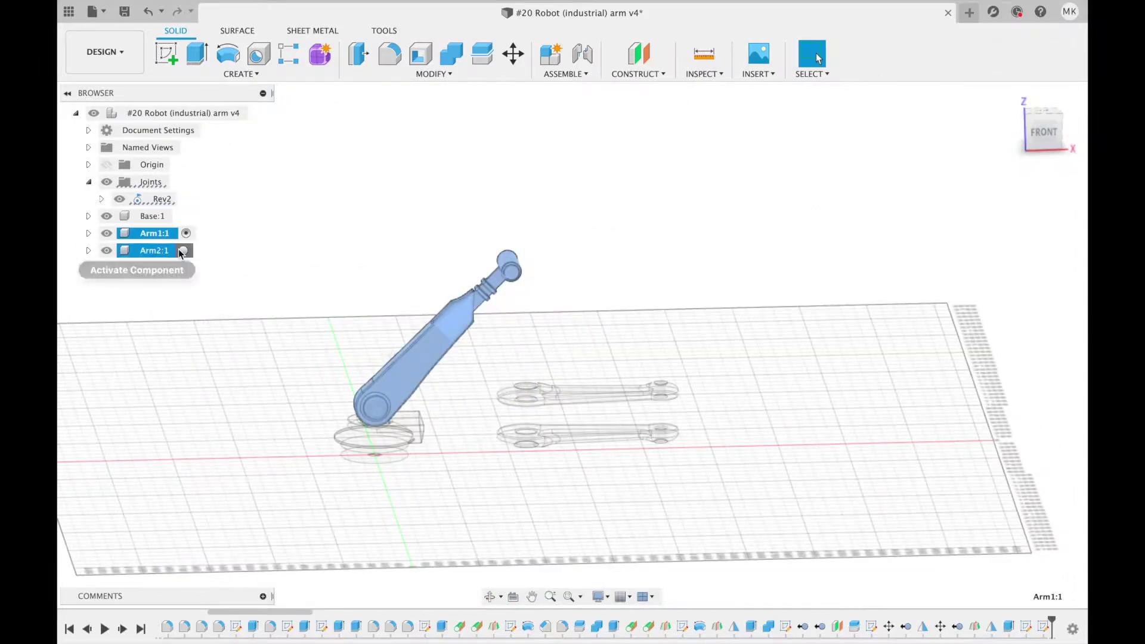
- Zoom in and reopen Sketch3 for editing in the Arm3 component
scroll(386, 166, up, 5)
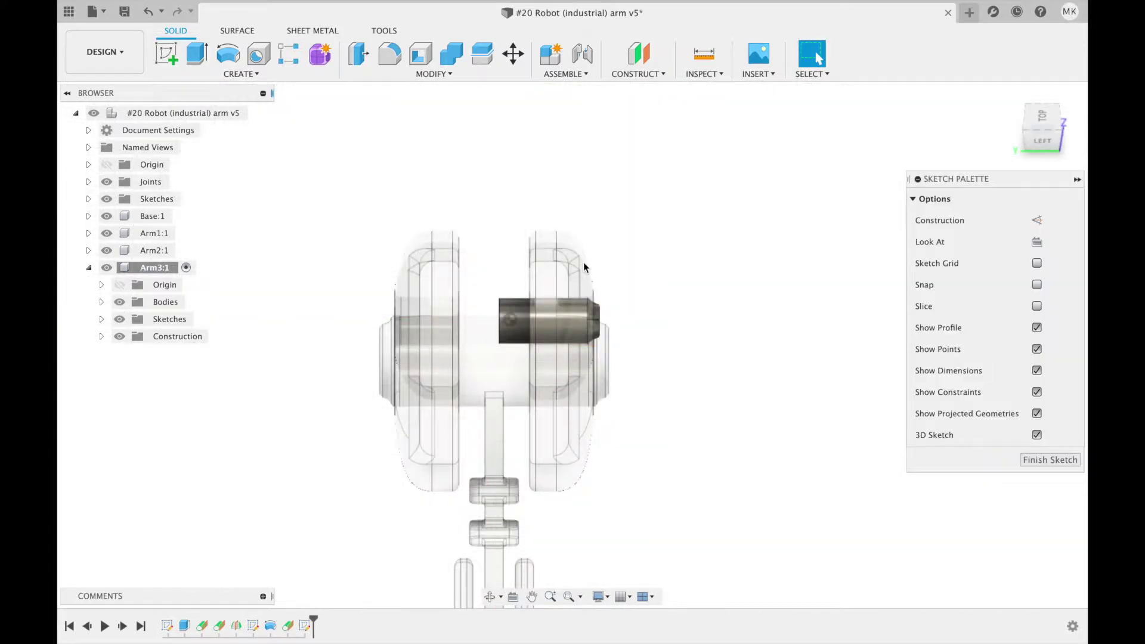
click(231, 415)
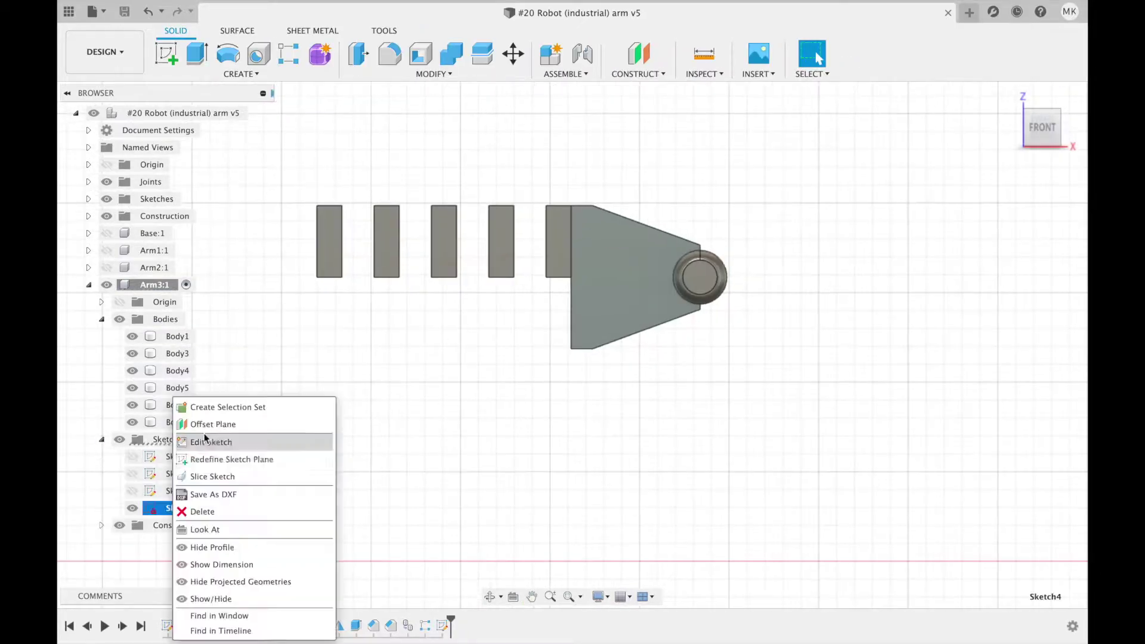
- Reopen Sketch4 for editing to draw Arm3's bar, fin and tip profiles
click(204, 441)
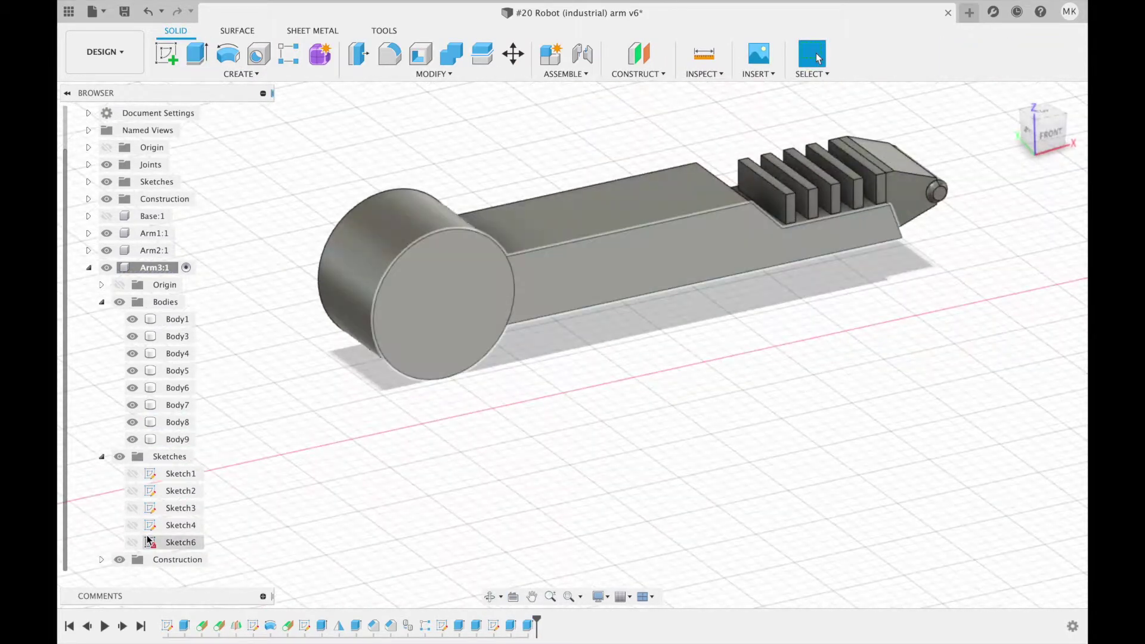
- Create a plane tangent to the hub face and sketch the curved rim profile on it
click(641, 180)
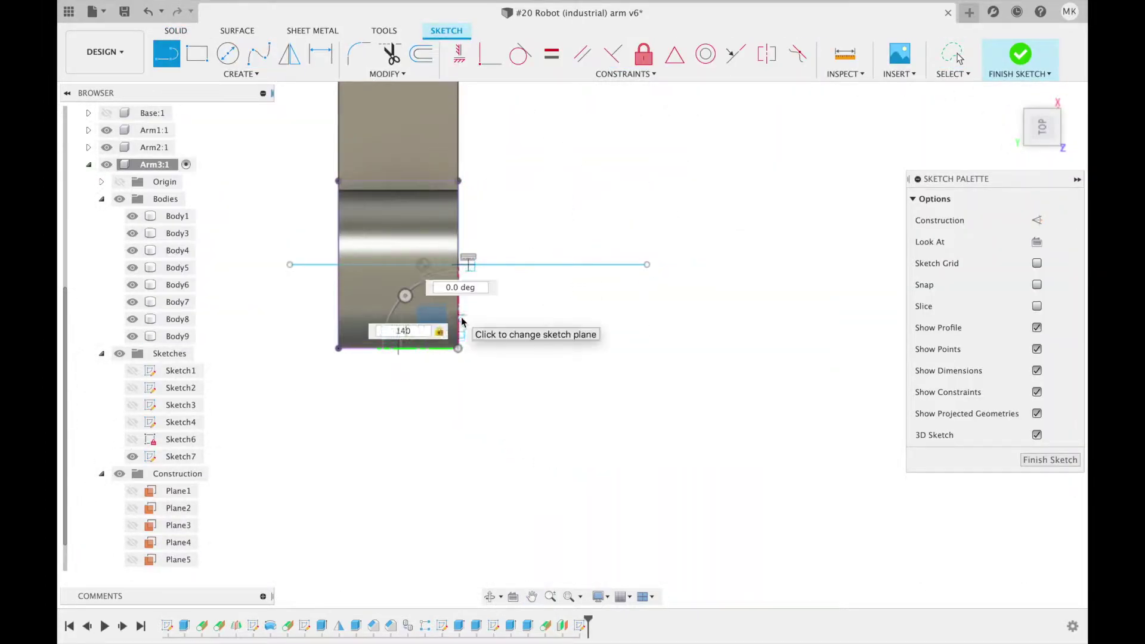
click(481, 324)
click(488, 300)
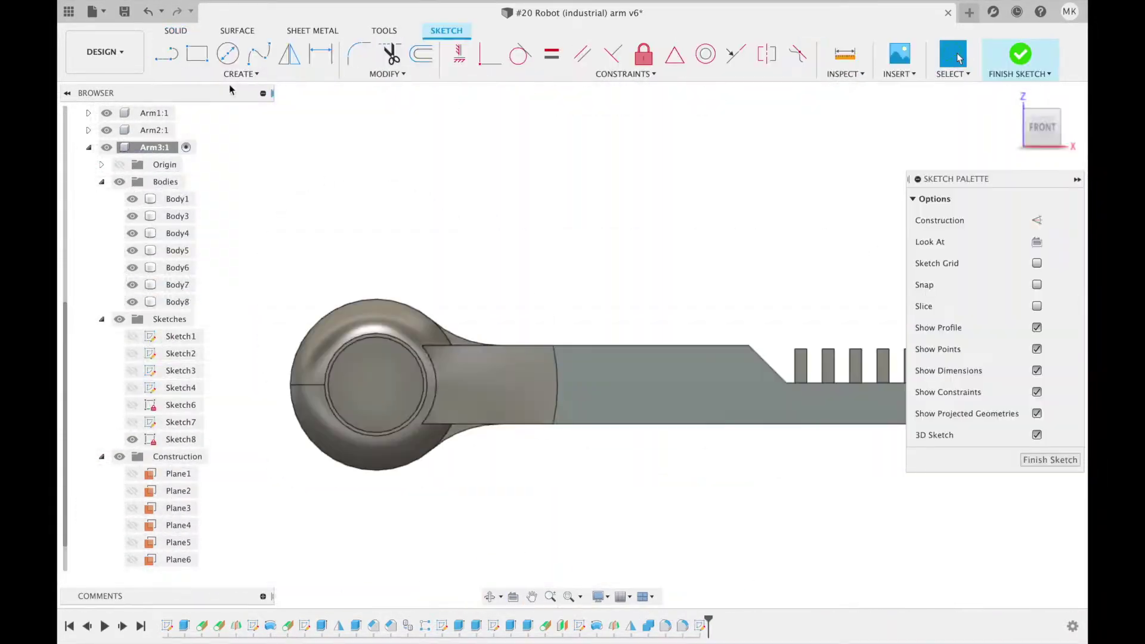
key(Escape)
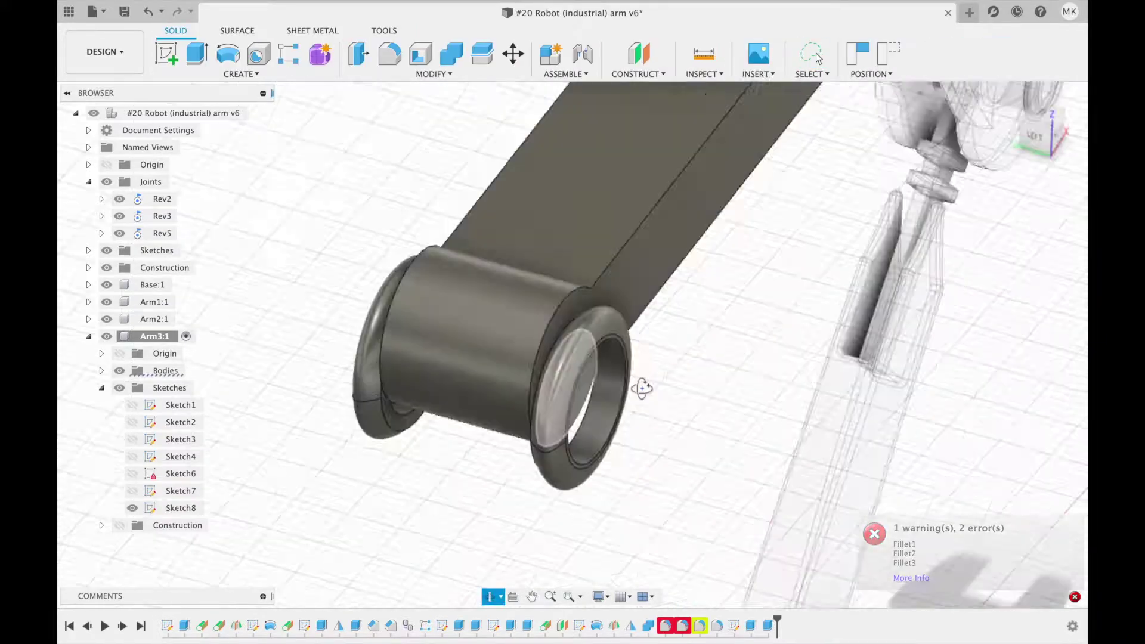
scroll(596, 295, down, 5)
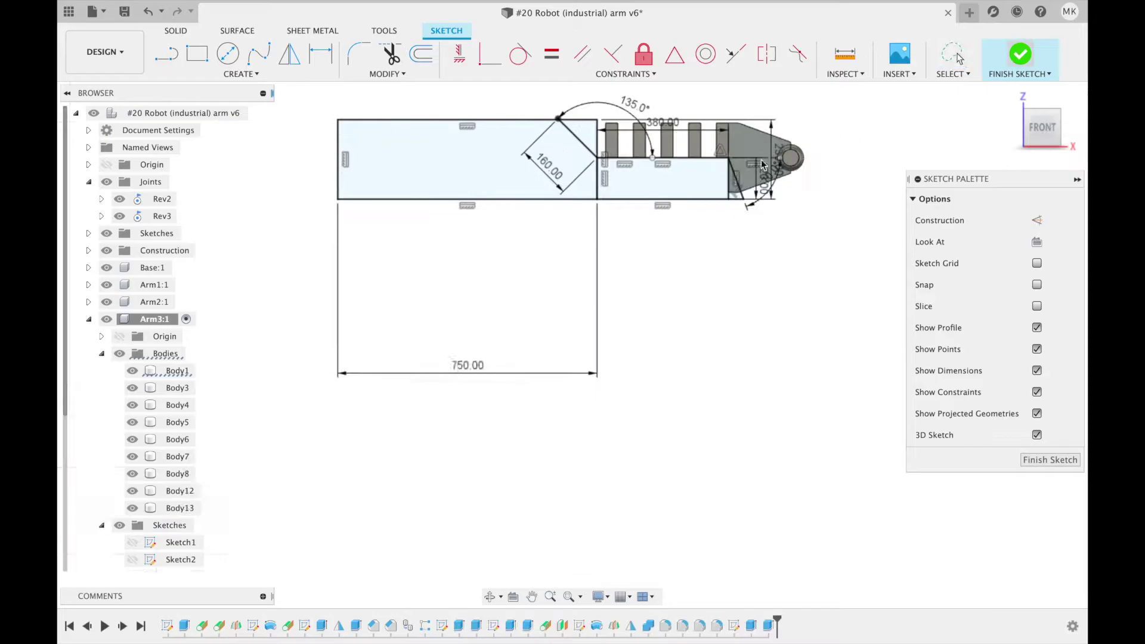
- Orbit around the arm and collapse the Arm1:1 component in the browser
shift+middle_drag(520, 319, 486, 302)
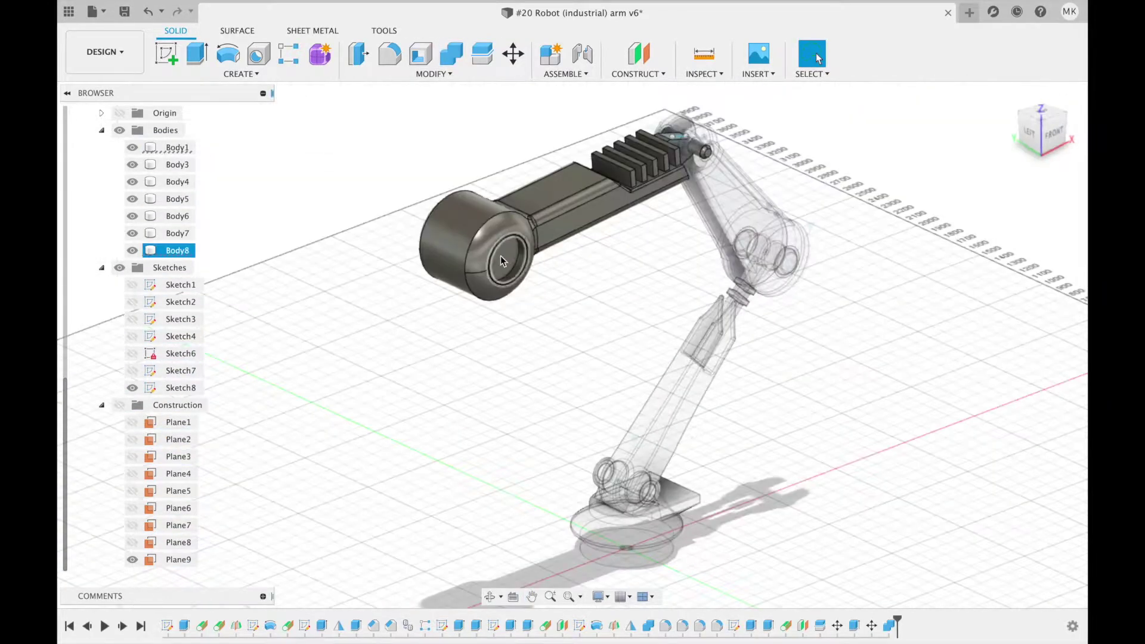
click(88, 302)
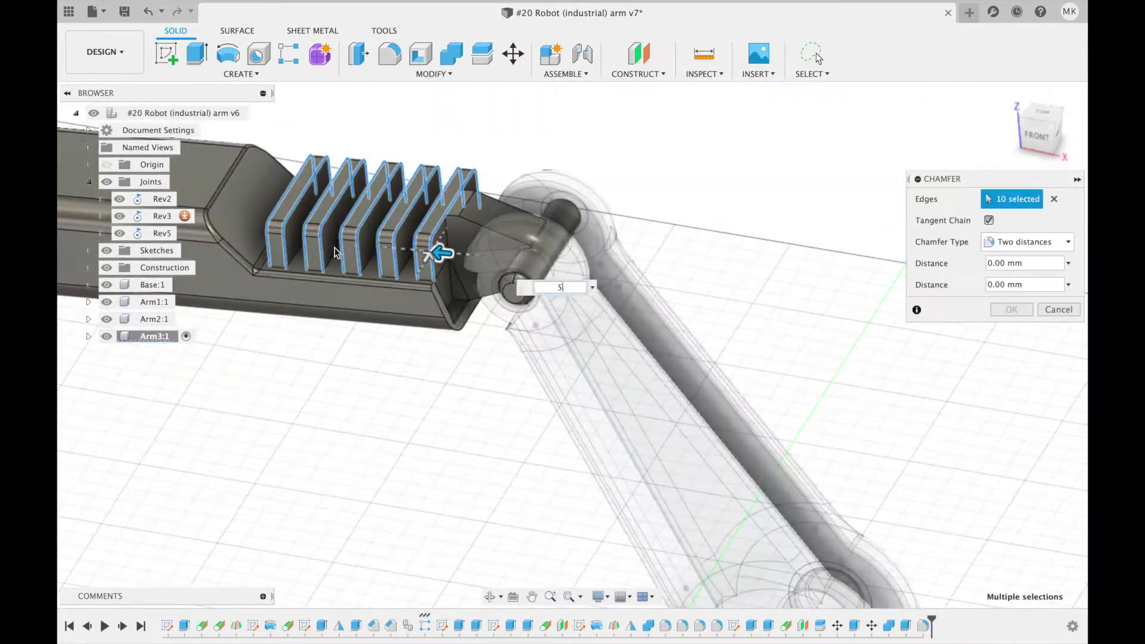
- Enter 10 for the fin chamfer, then reopen the Arm3 sketch for editing
text(10)
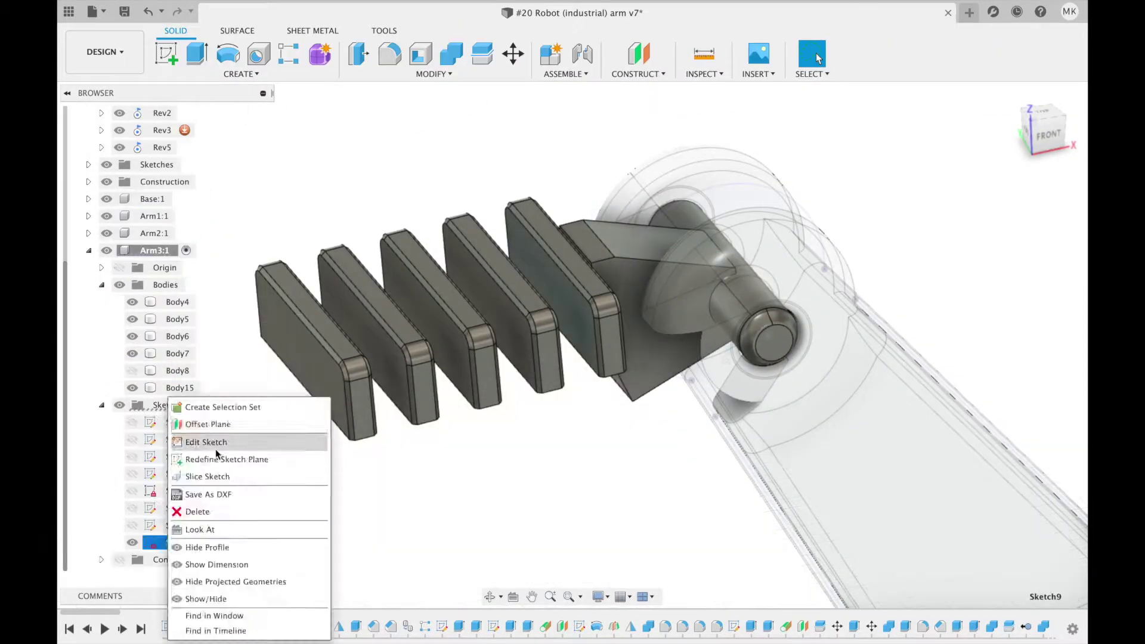
click(216, 452)
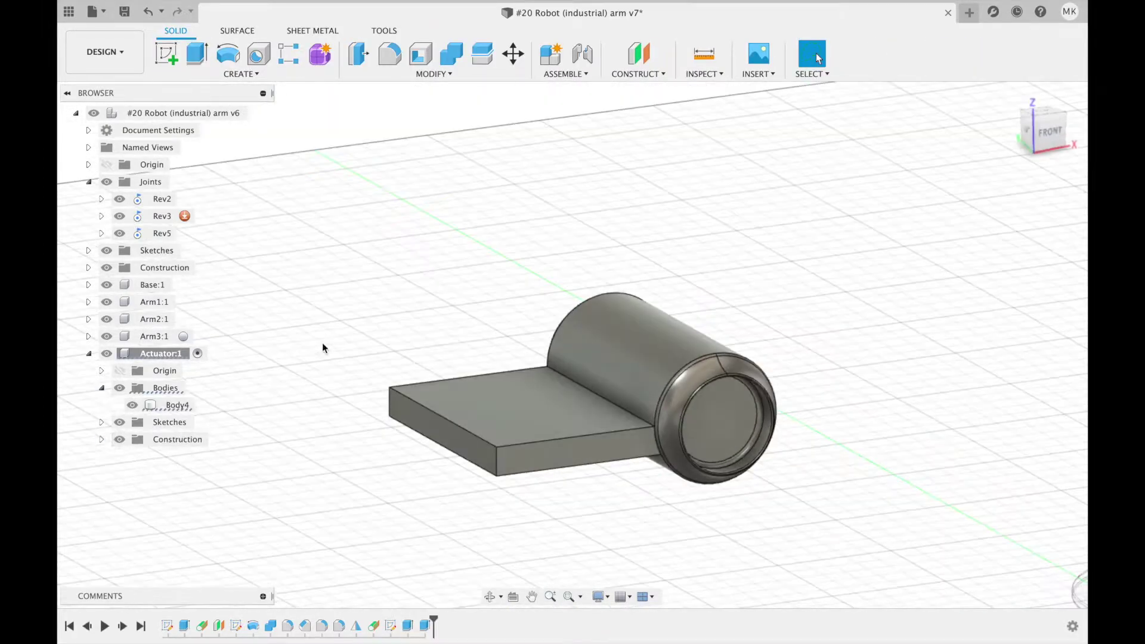
- Commit the 250 mm actuator extrusion and start revolving the two housing profiles
click(1012, 361)
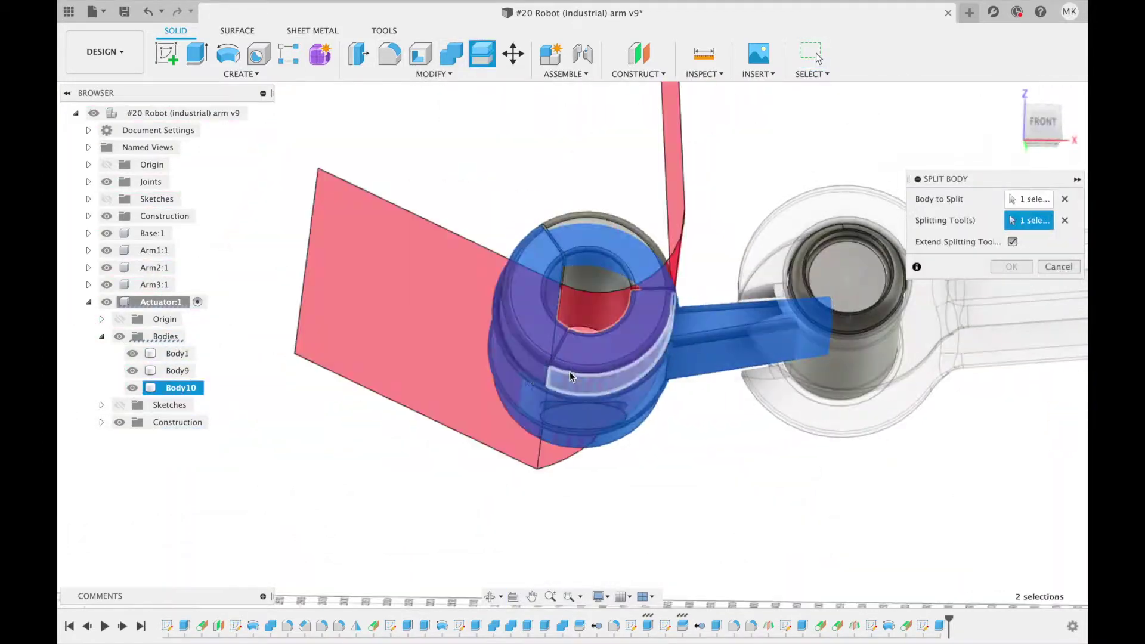
- Orbit around the split actuator pieces and check them from the front view
shift+middle_drag(570, 376, 675, 203)
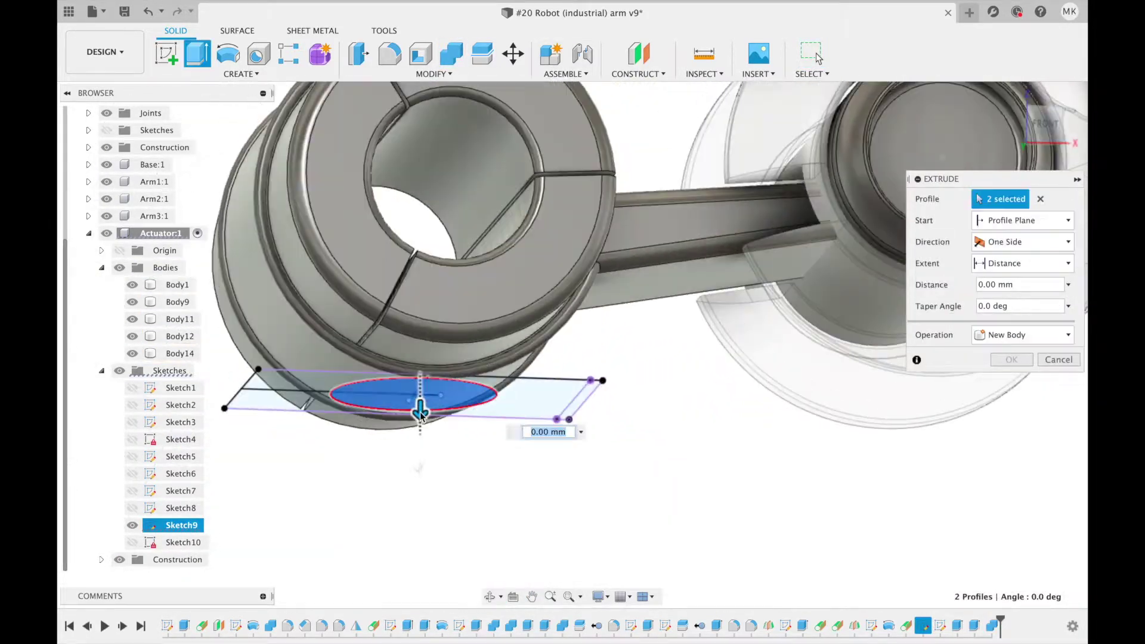
mouse_move(421, 412)
shift+middle_down()
mouse_move(606, 311)
mouse_move(571, 314)
shift+middle_up()
click(1052, 129)
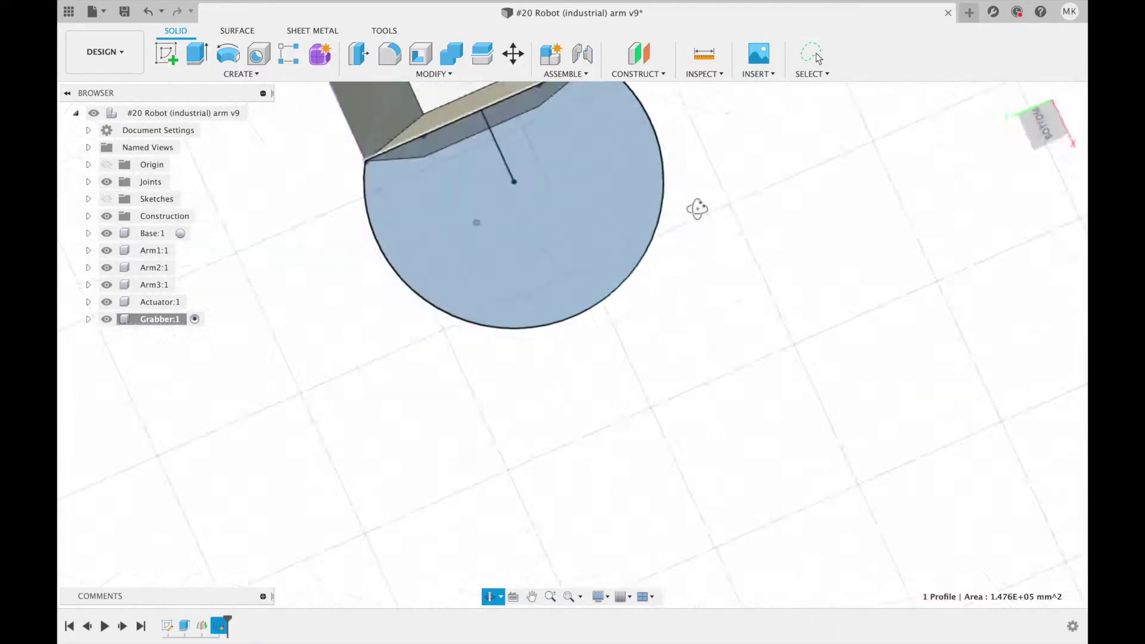
- Sketch a large circle over the base of the hexagonal prism
shift+middle_drag(695, 204, 485, 144)
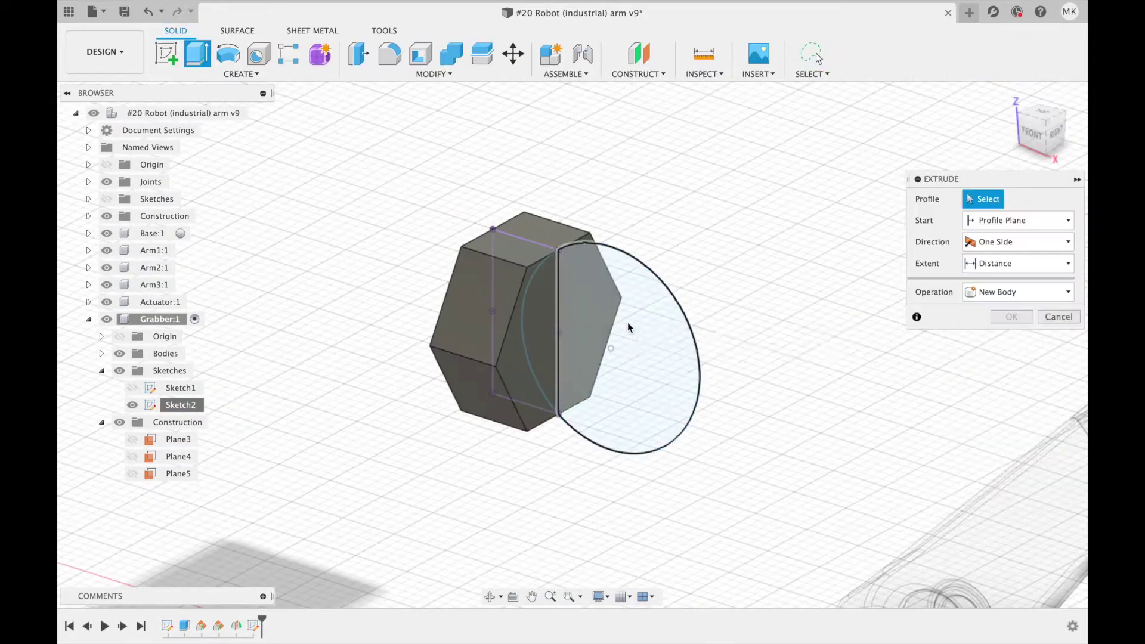
- Extrude the large circle into a disc about 101 mm thick
click(625, 324)
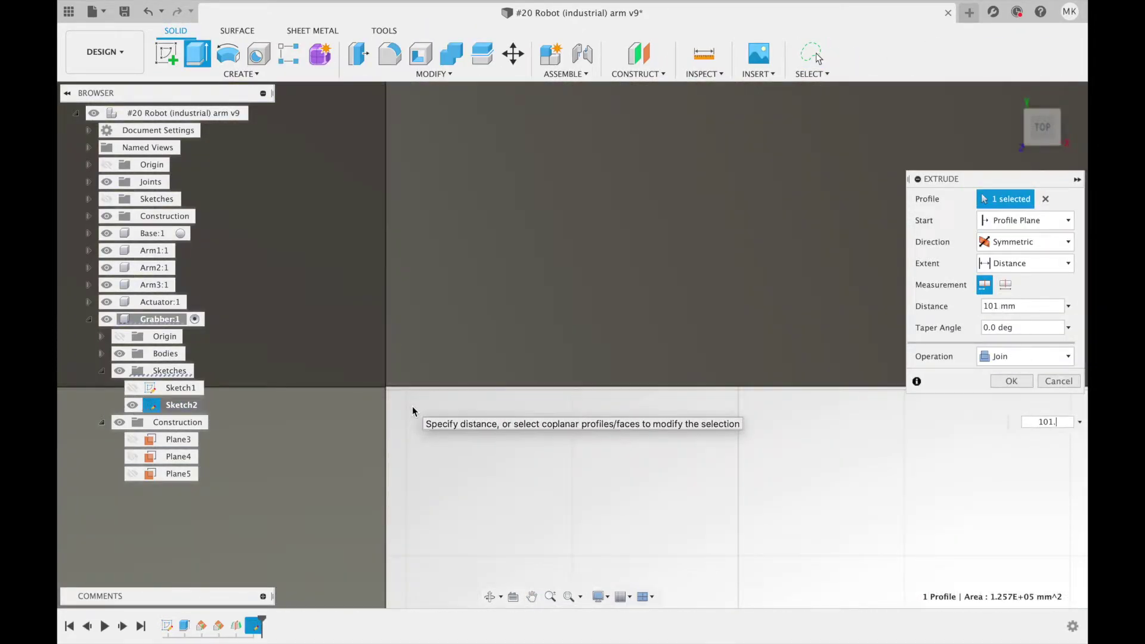
mouse_move(411, 408)
mouse_down()
mouse_move(361, 359)
mouse_move(344, 359)
mouse_move(365, 381)
mouse_up()
key(Return)
- Sketch a 320 mm circle on the disc face and extrude it 80 mm
click(166, 54)
click(478, 321)
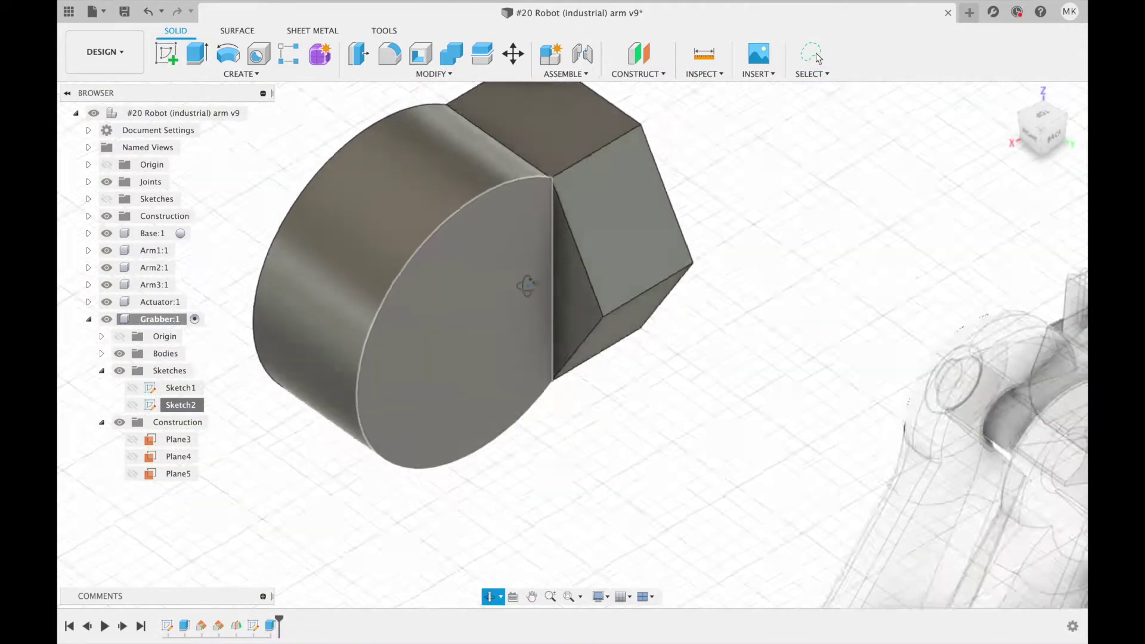
key(c)
click(475, 318)
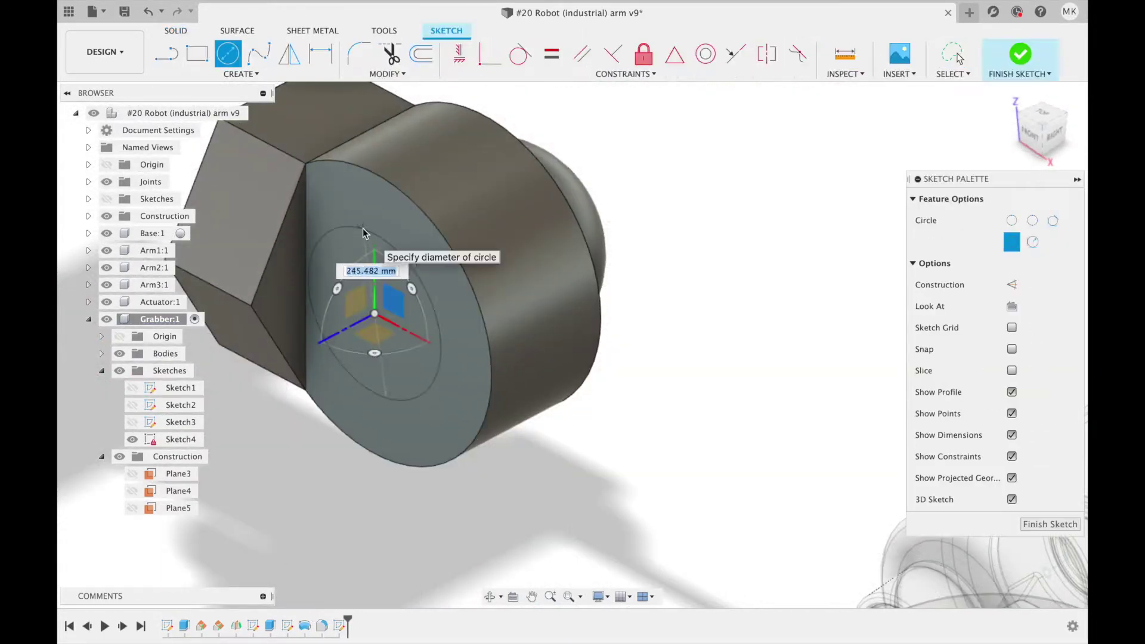
key(Return)
key(Escape)
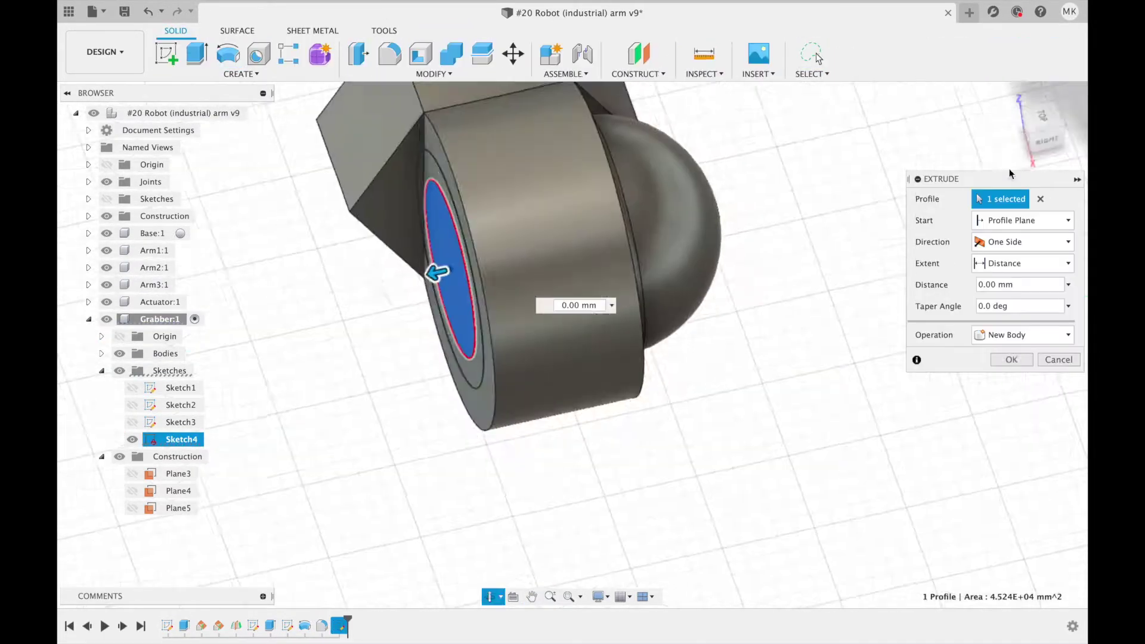
text(80)
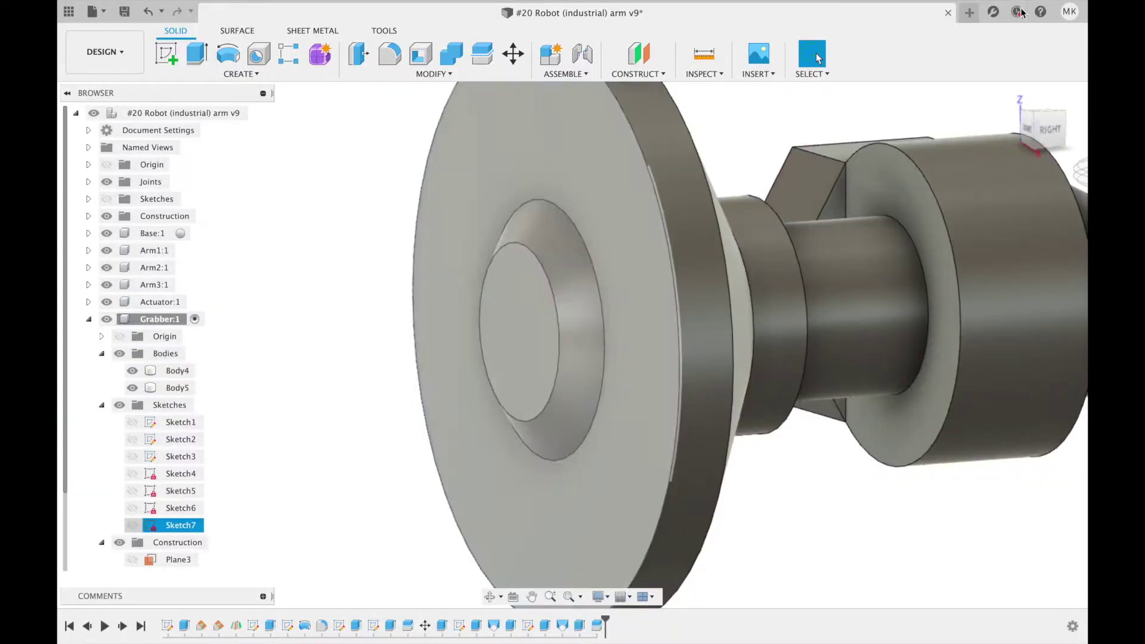
- Close the empty Untitled design tab and quit Fusion 360
click(969, 13)
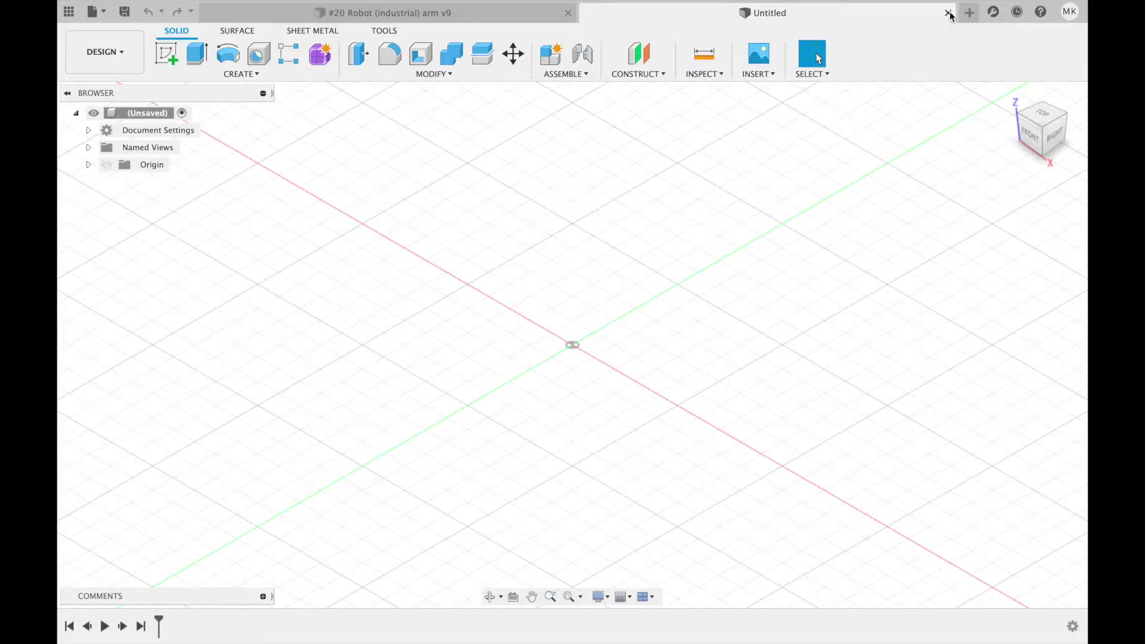
click(947, 12)
key(super+q)
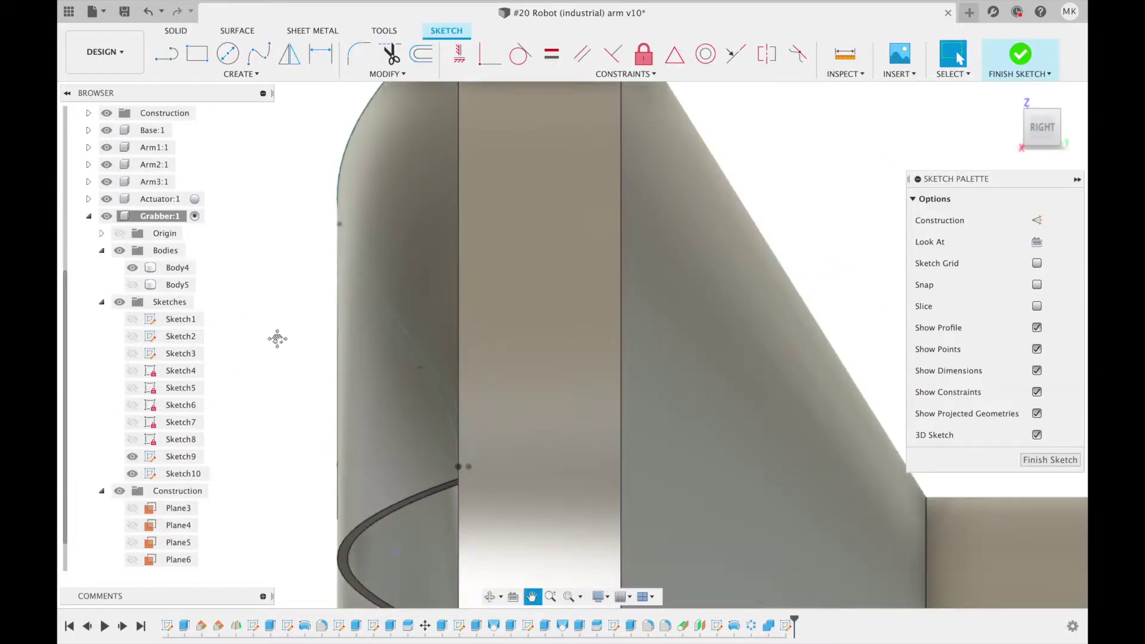
- Hide the hub body, cancel the stray circle, and finish the 360 mm finger sketch
click(133, 269)
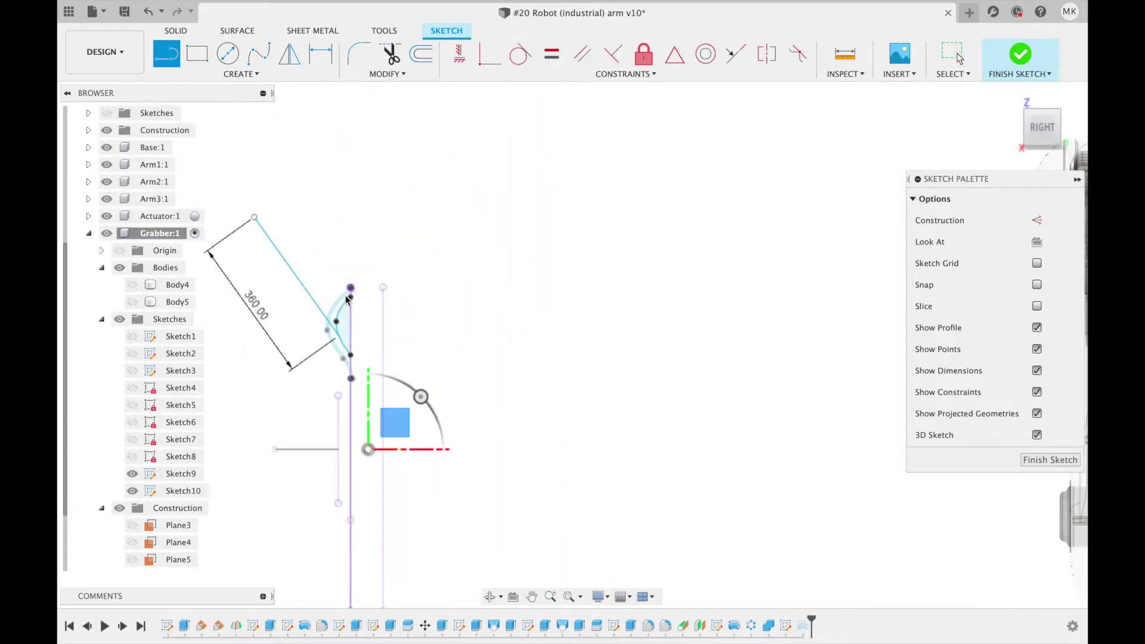
scroll(348, 275, up, 5)
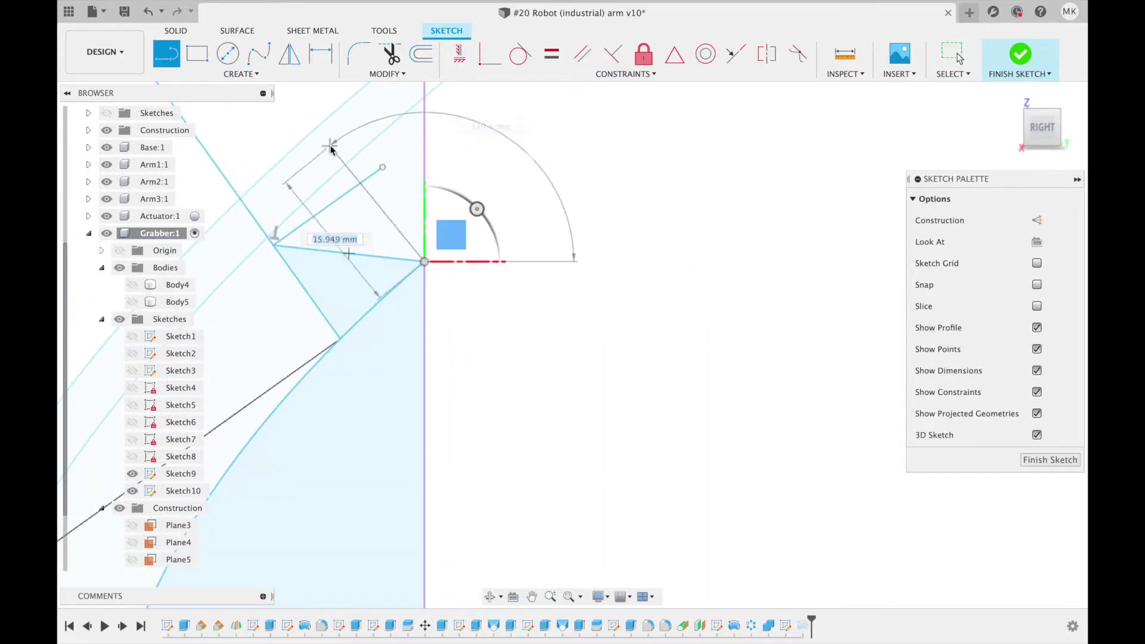
key(Escape)
scroll(404, 309, down, 5)
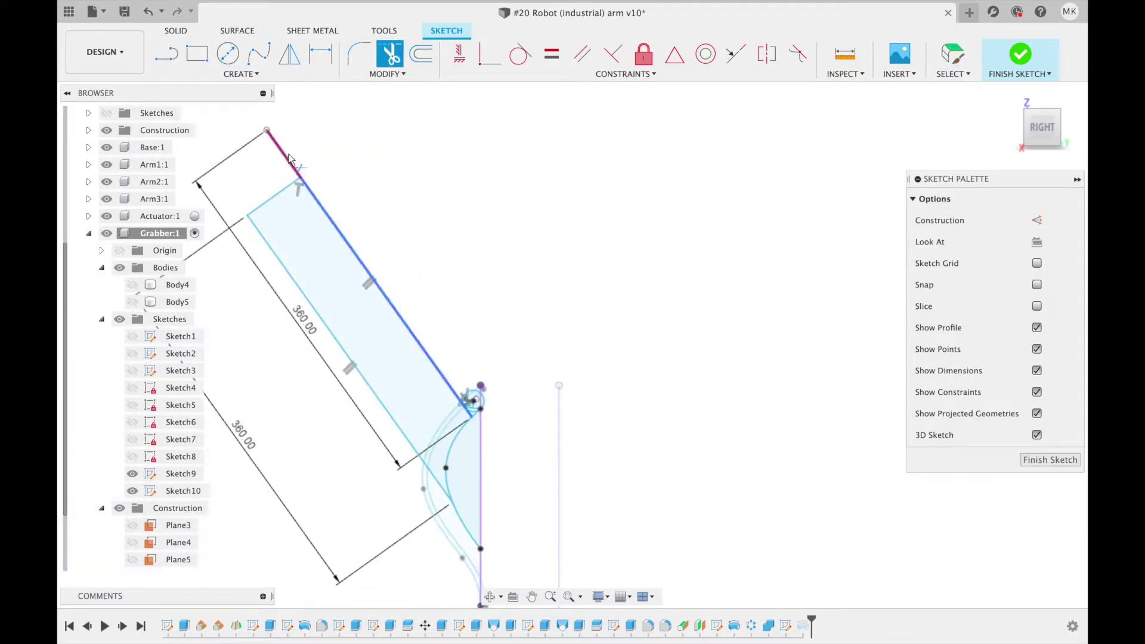
click(1024, 57)
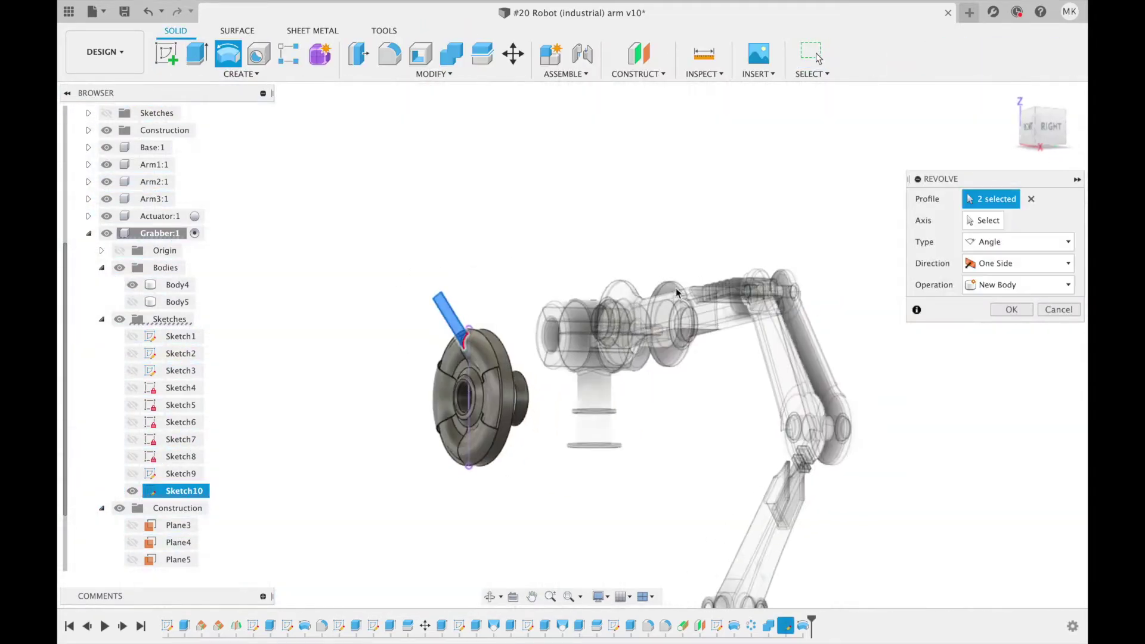
- Revolve the two finger profiles -50° about the chosen axis into a new body, Body9
click(1008, 242)
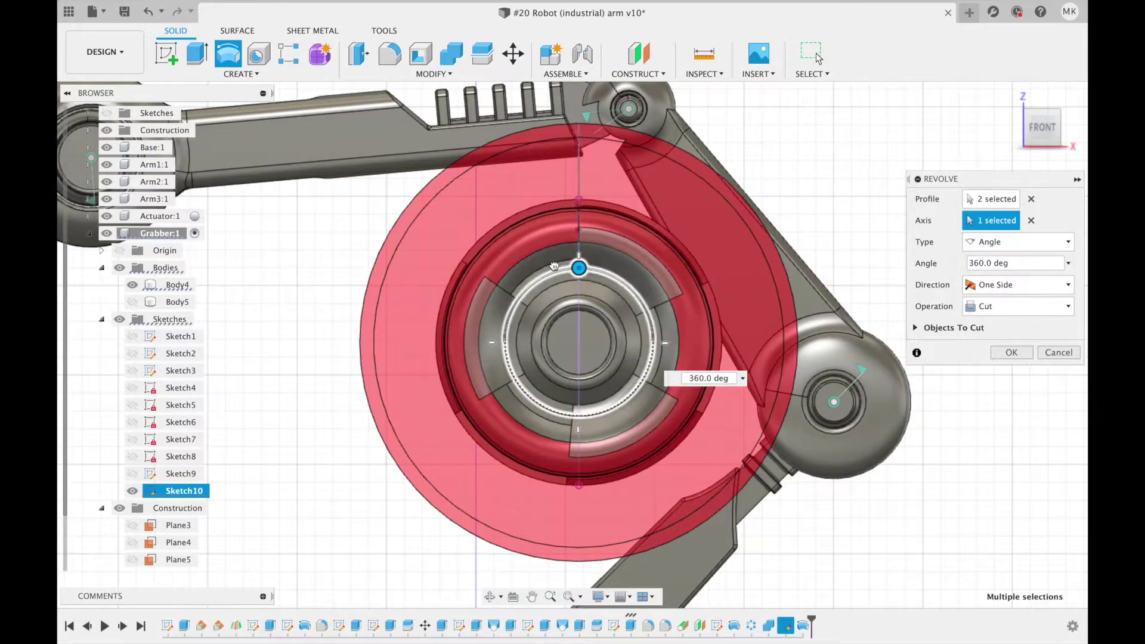
text(-50)
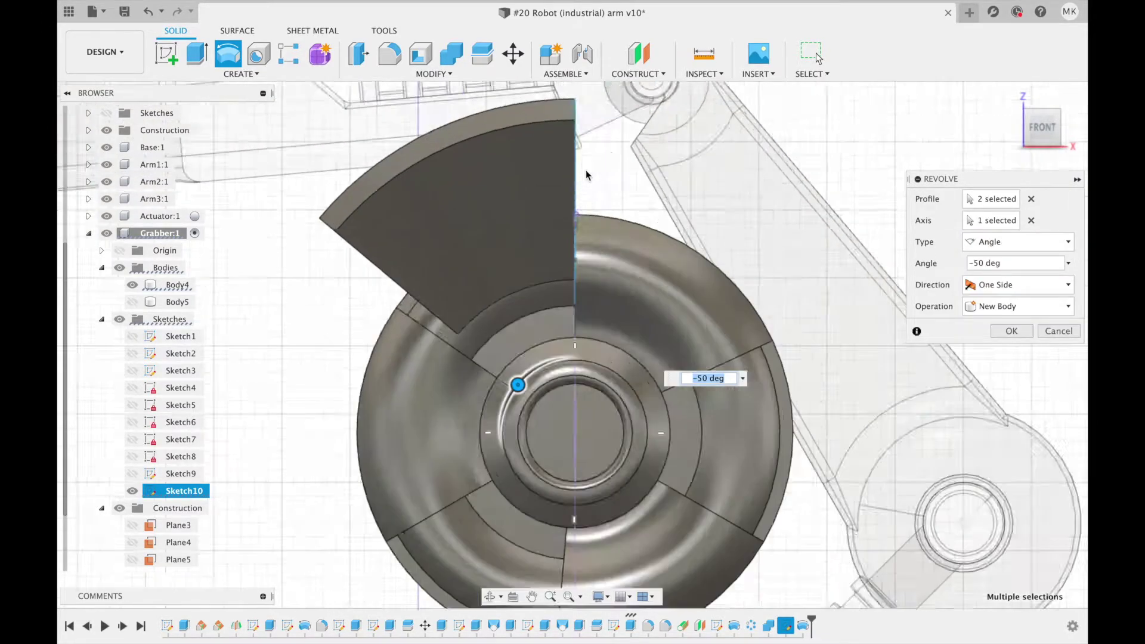
click(1011, 329)
key(m)
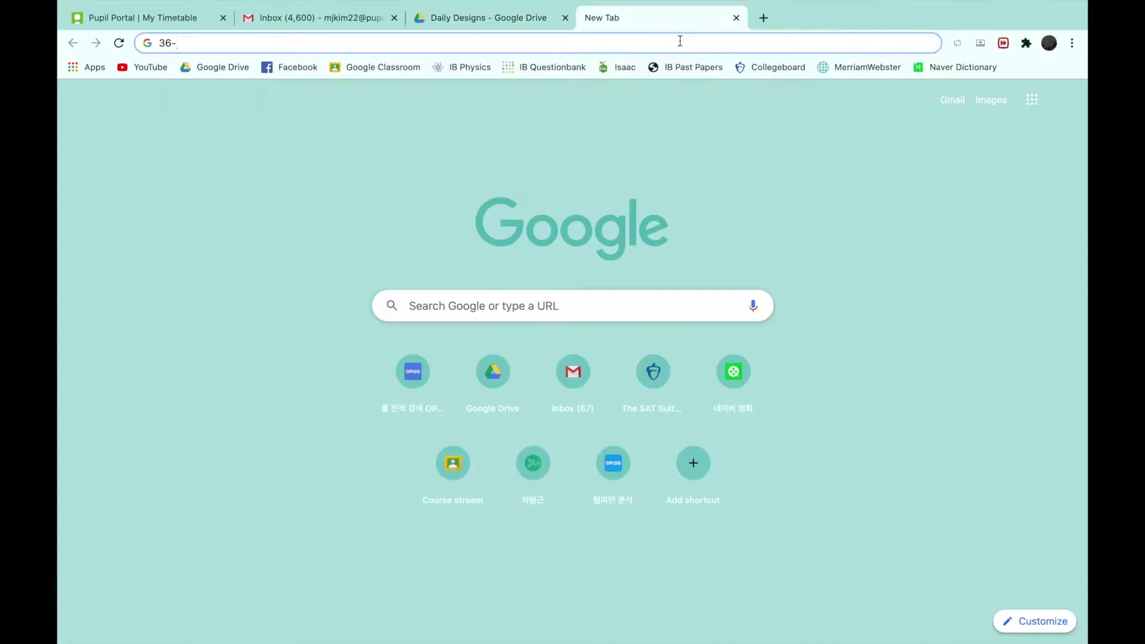
- Enter the stray text '0-6583' in Chrome's address bar
text(0-6583)
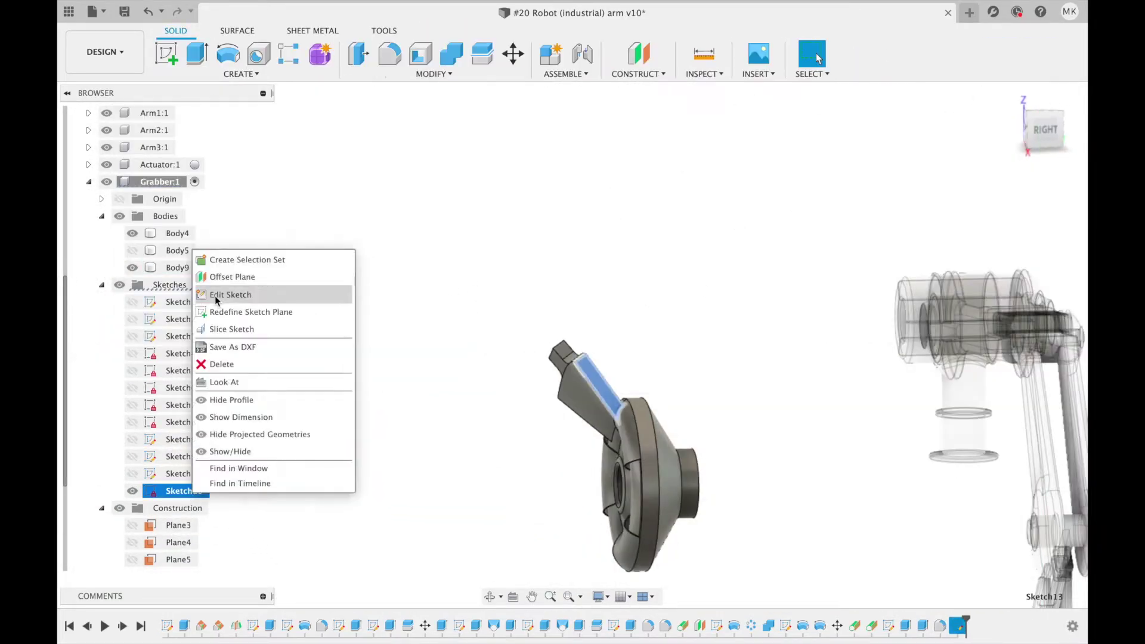
- In Sketch13, offset the two finger lines and close the profile with a line
click(230, 294)
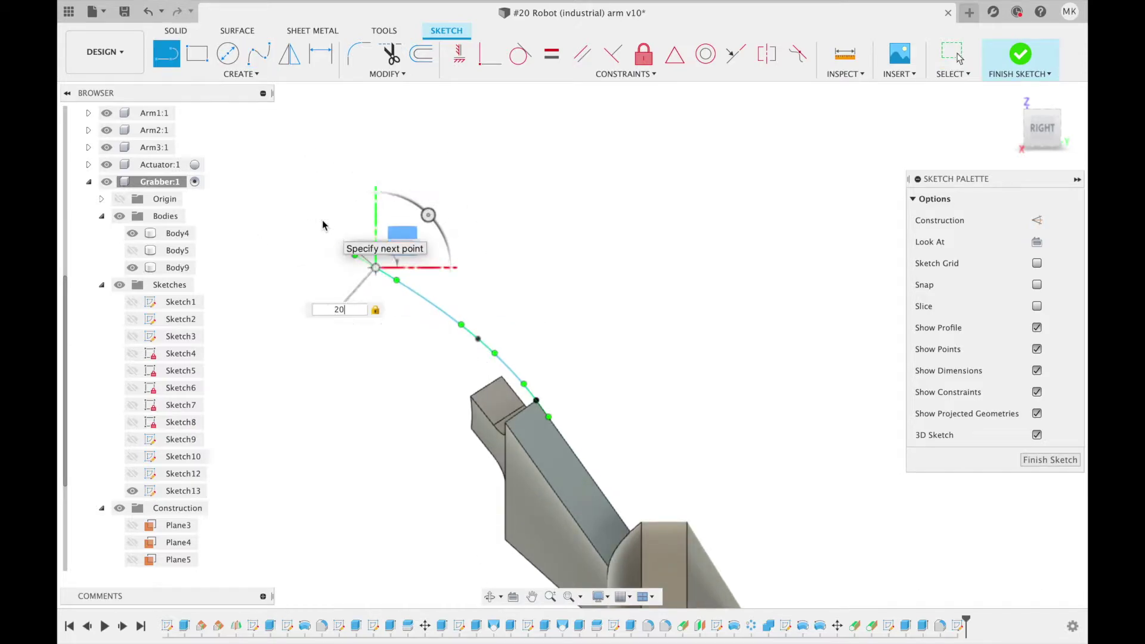
key(o)
scroll(503, 415, up, 5)
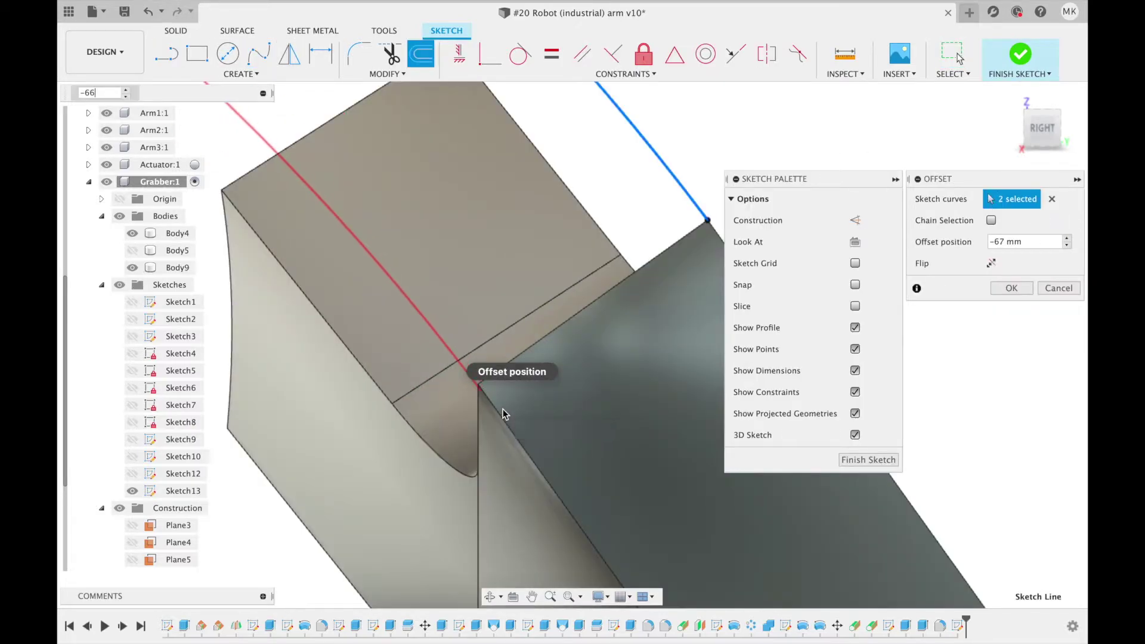
scroll(460, 374, up, 3)
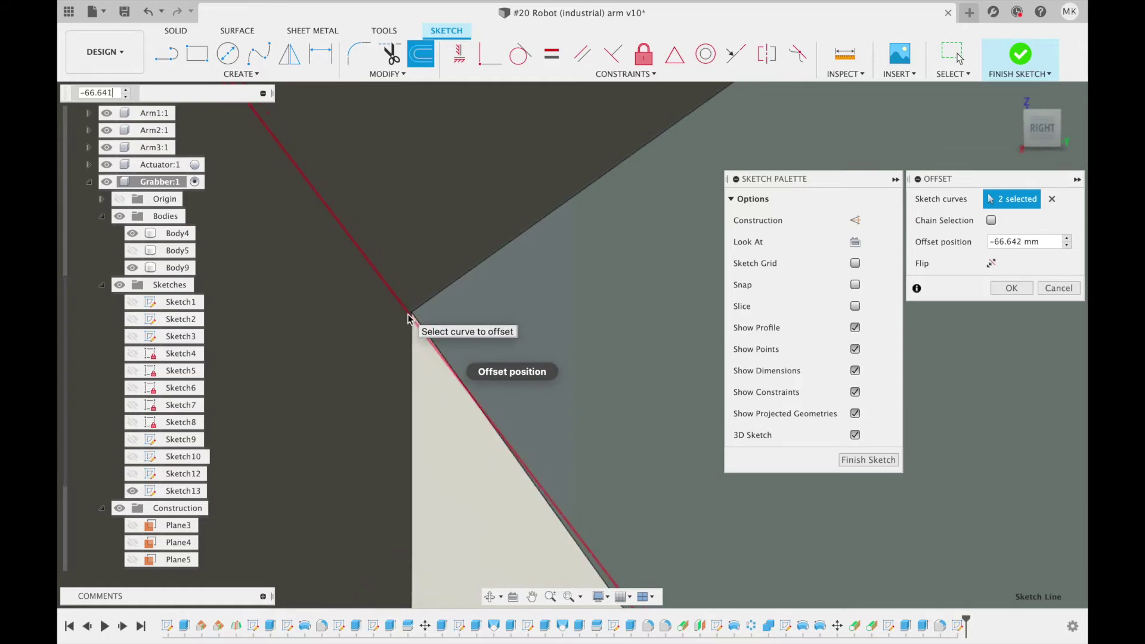
key(Return)
key(l)
scroll(666, 349, down, 3)
click(348, 483)
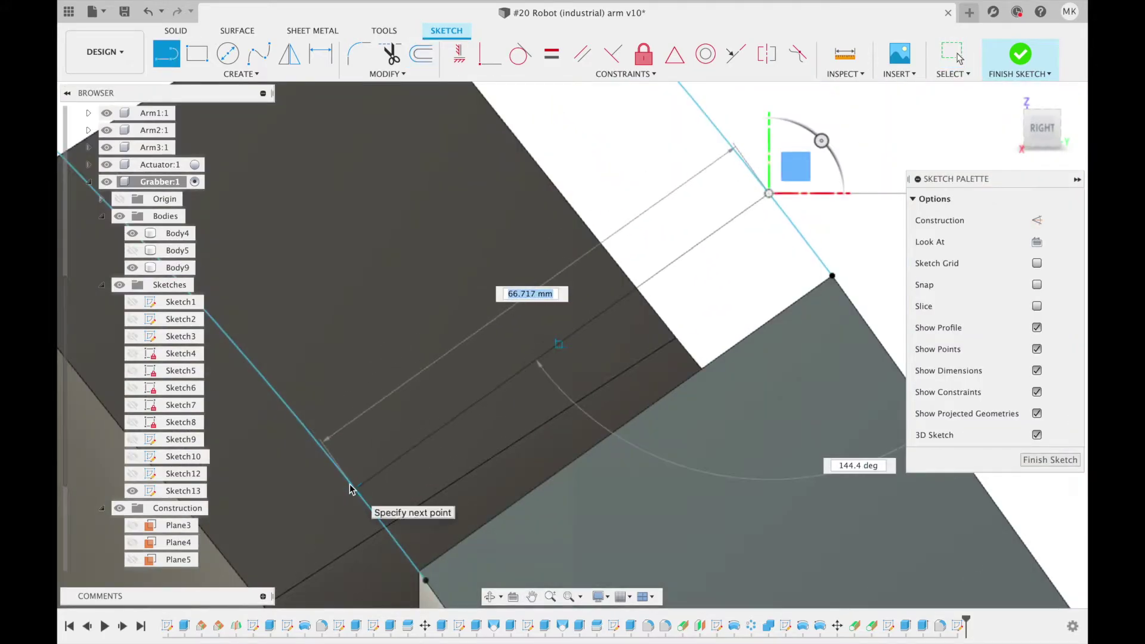
key(Escape)
scroll(469, 324, down, 5)
scroll(470, 323, down, 3)
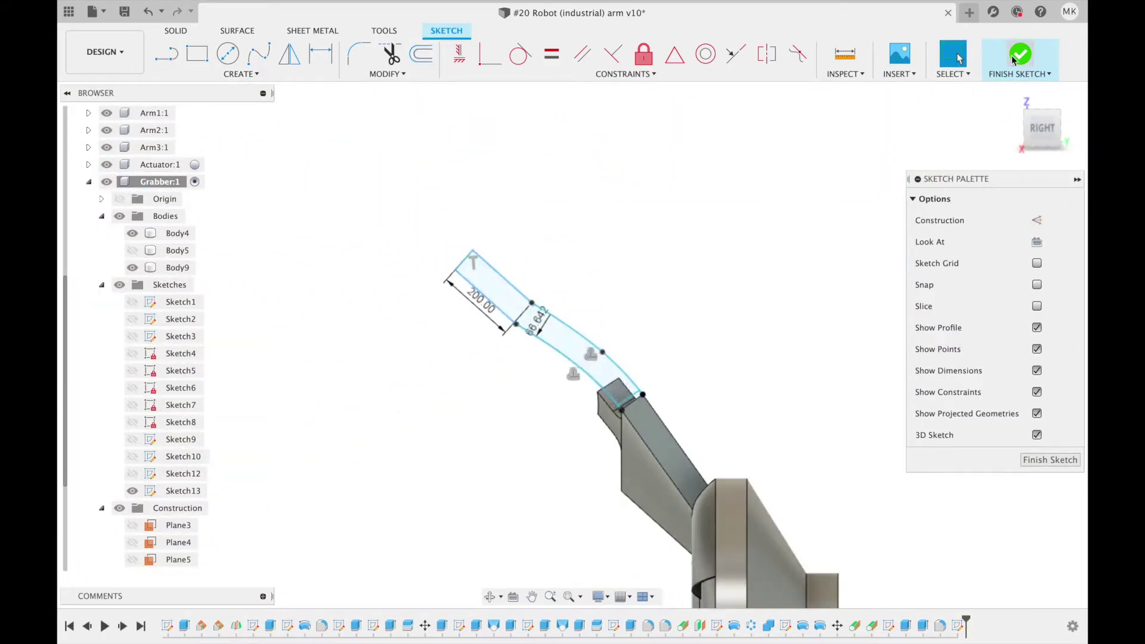
click(1012, 60)
- Revolve the closed profile into Body10, then hide the base and first arm segment
click(227, 54)
click(858, 333)
key(Return)
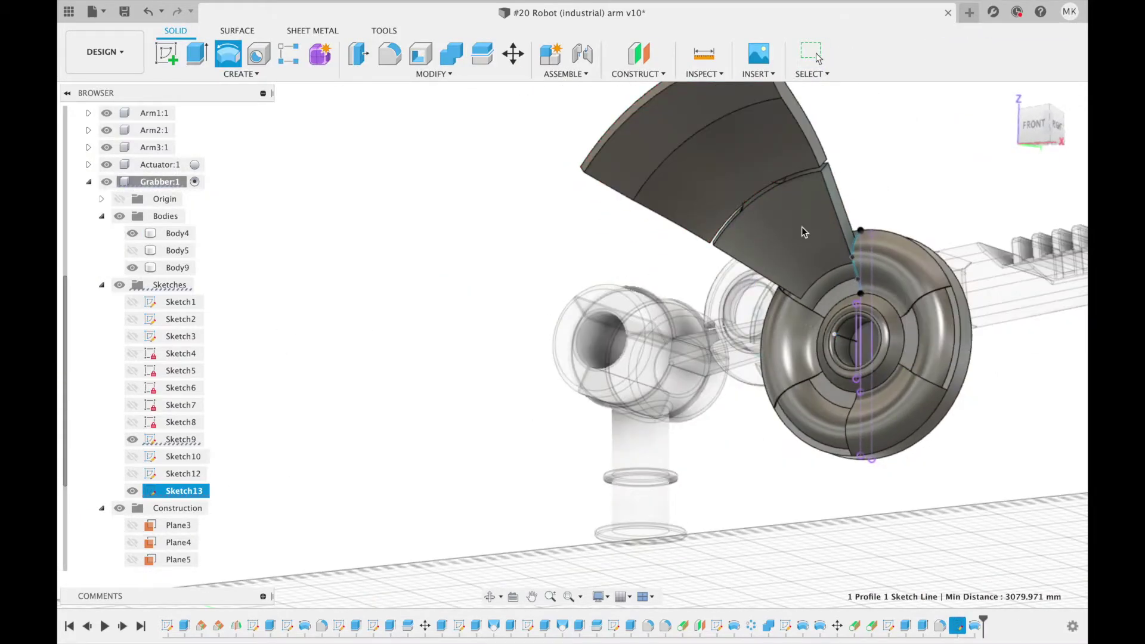
click(1043, 143)
click(106, 181)
click(106, 199)
click(167, 53)
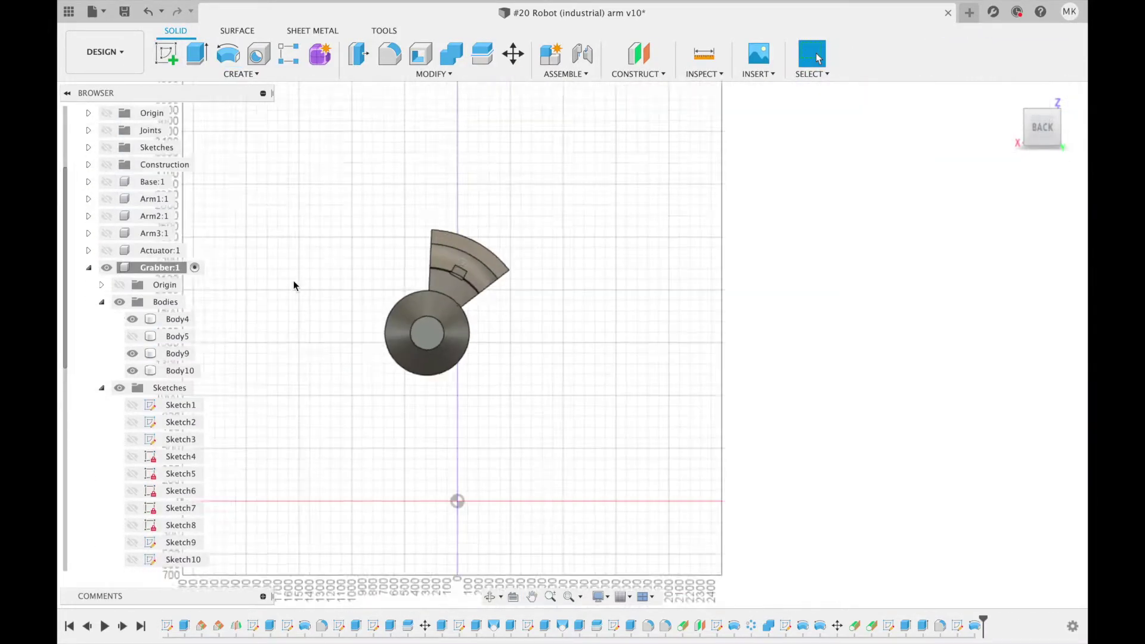
- Start Sketch14 on the grabber face with a line from the finger's inner arc
click(491, 285)
key(p)
key(l)
scroll(357, 333, down, 2)
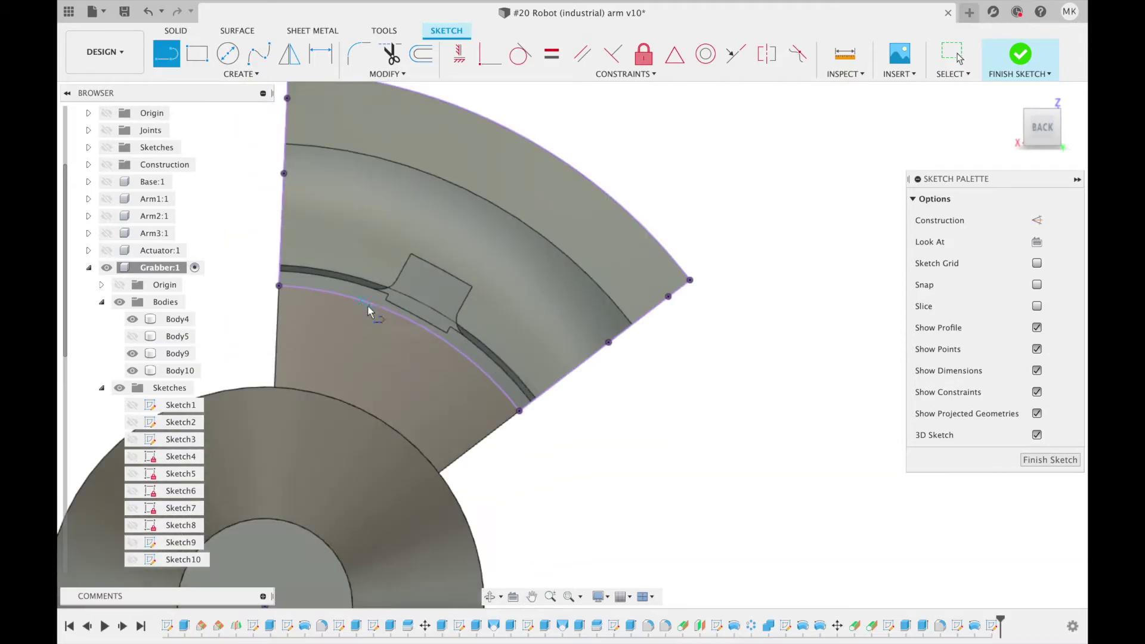
click(368, 303)
scroll(390, 250, up, 3)
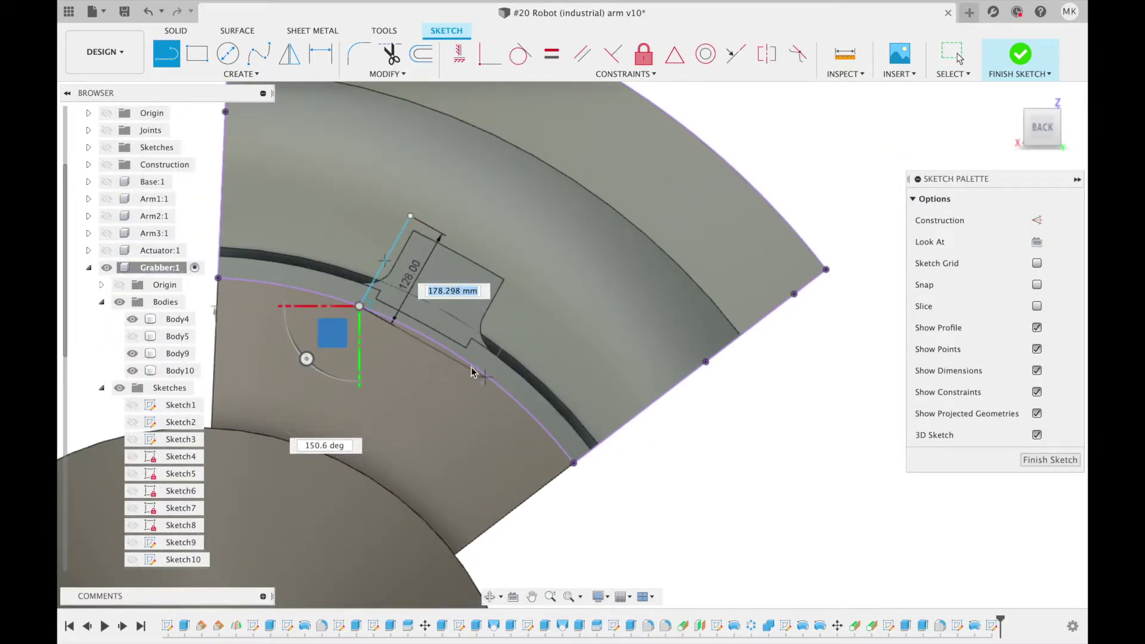
scroll(483, 379, up, 3)
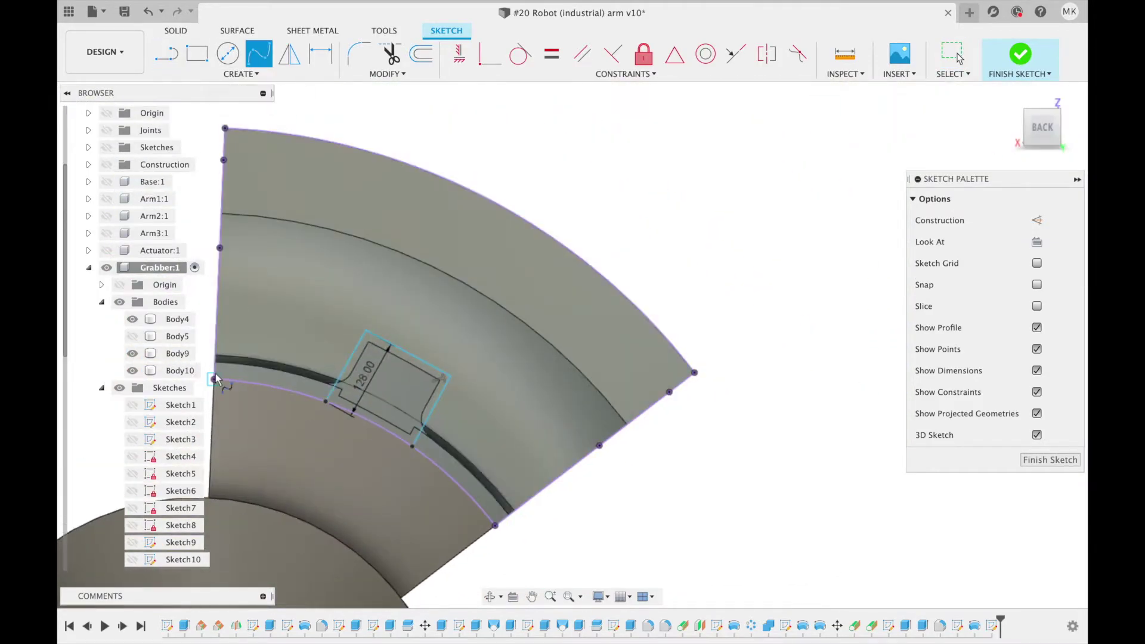
- Continue the notch outline with an arc from the line's end
key(l)
drag(216, 369, 256, 254)
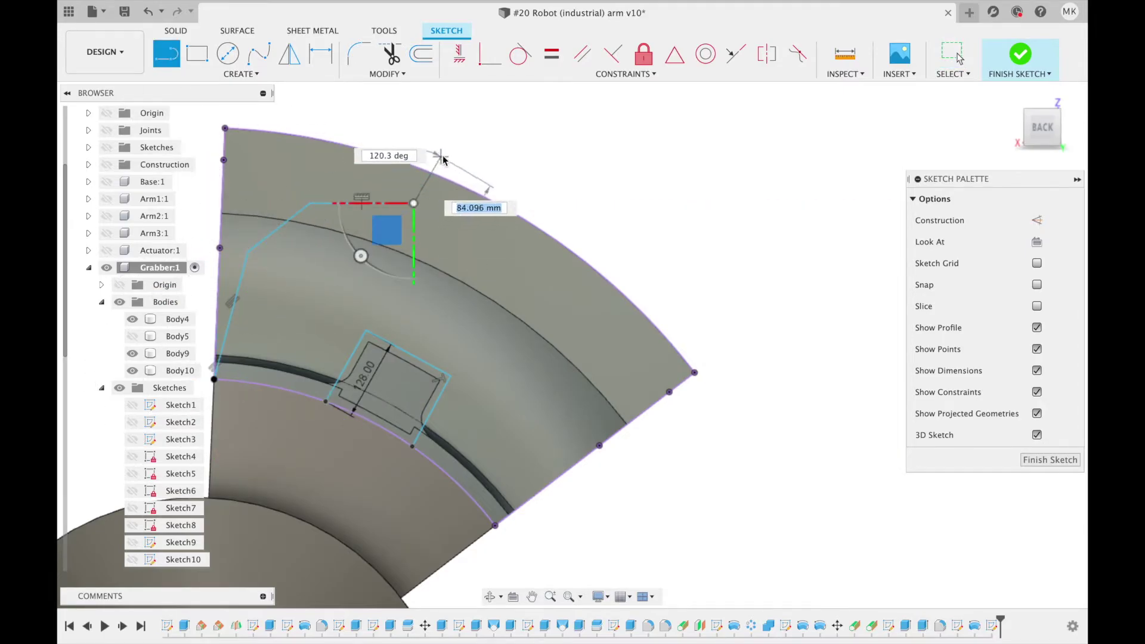
key(Escape)
scroll(365, 212, down, 4)
scroll(455, 155, down, 1)
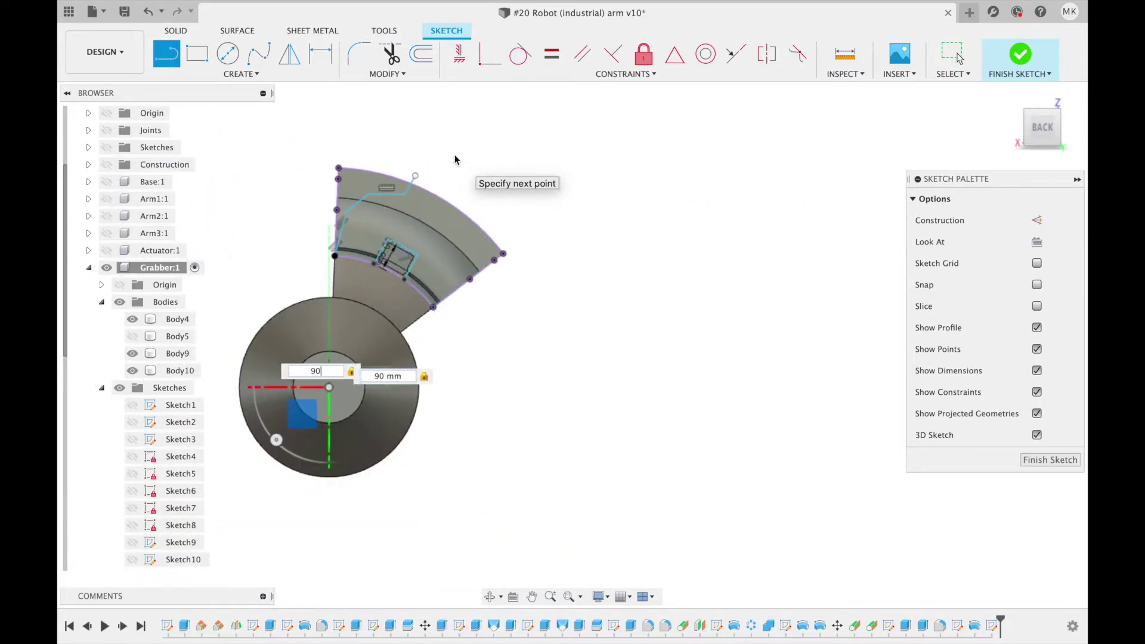
key(Escape)
scroll(360, 191, up, 4)
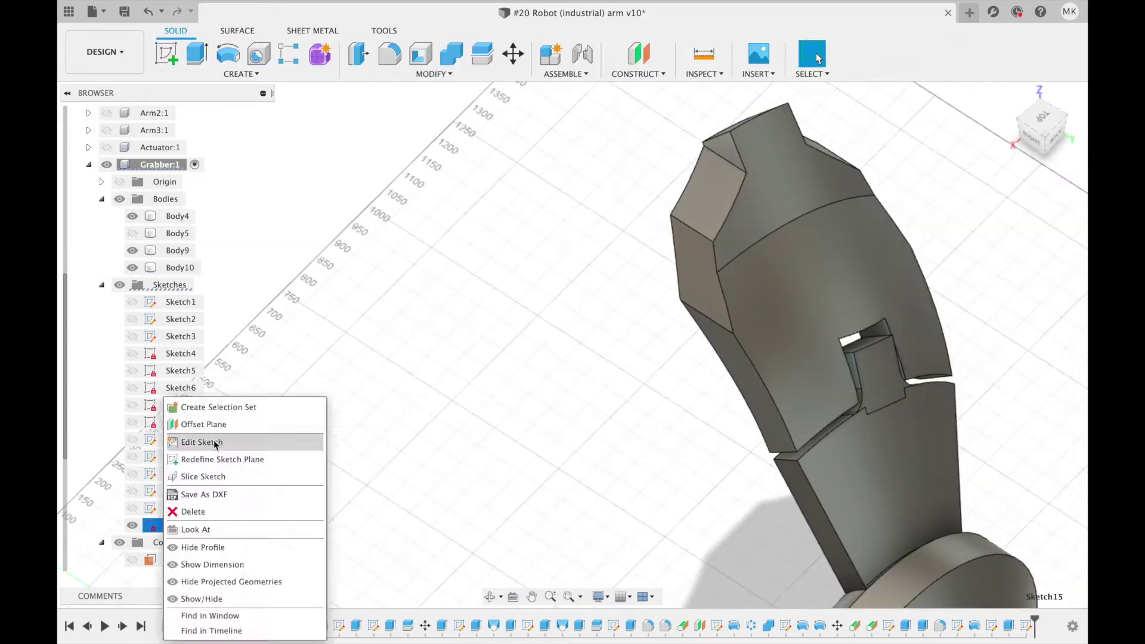
- Cut the slot through the finger from the finger sketch at -575.244 mm
click(202, 442)
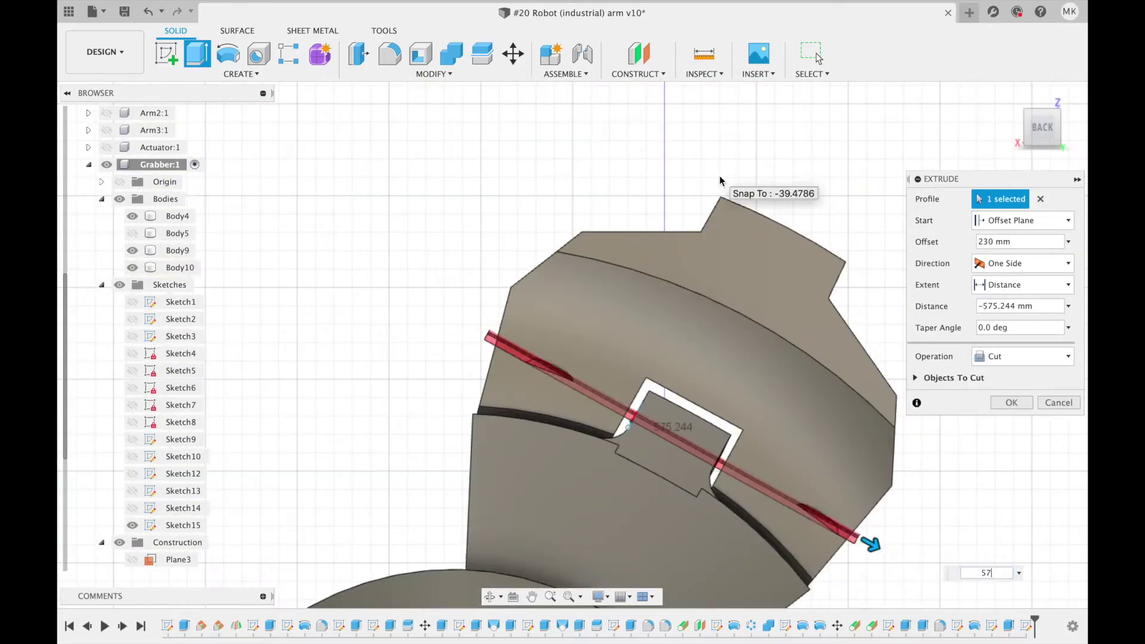
click(1011, 380)
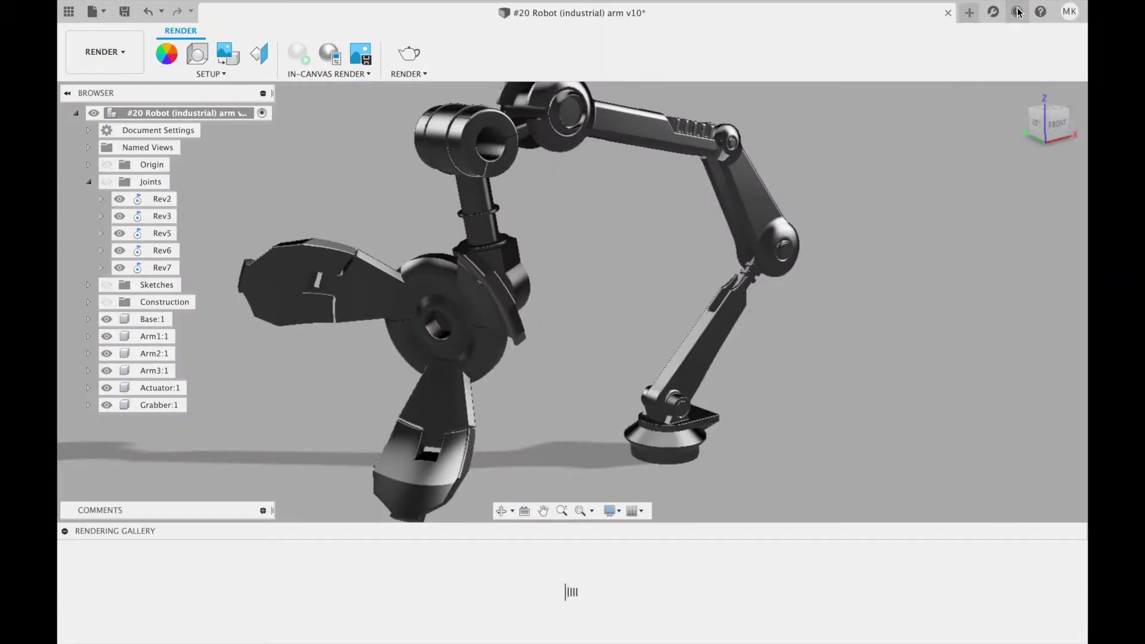
- Open the appearance library to apply white and black glossy paints
click(64, 530)
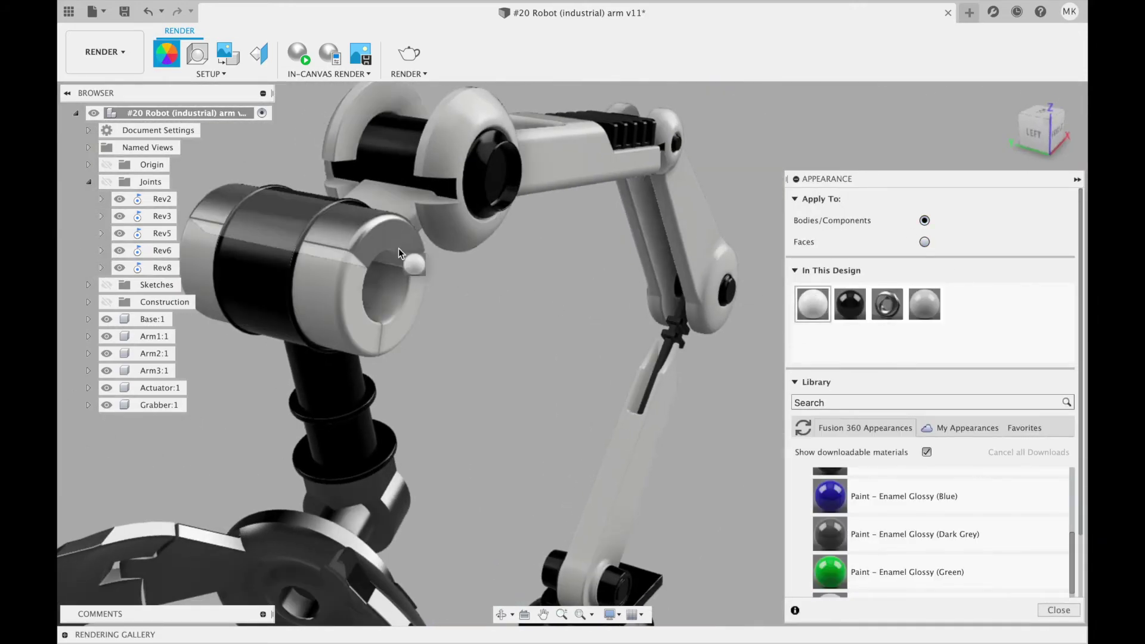
- Retint the grabber's Glass (Blue) appearance to light cyan (43, 211, 229)
scroll(810, 476, down, 3)
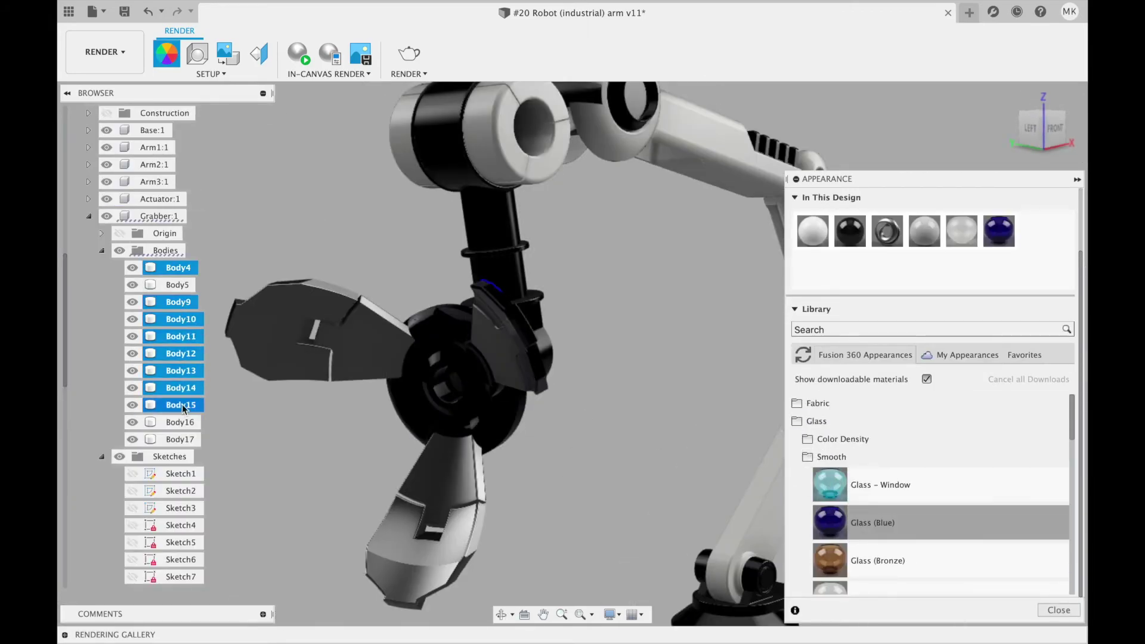
double_click(1008, 239)
drag(704, 267, 724, 258)
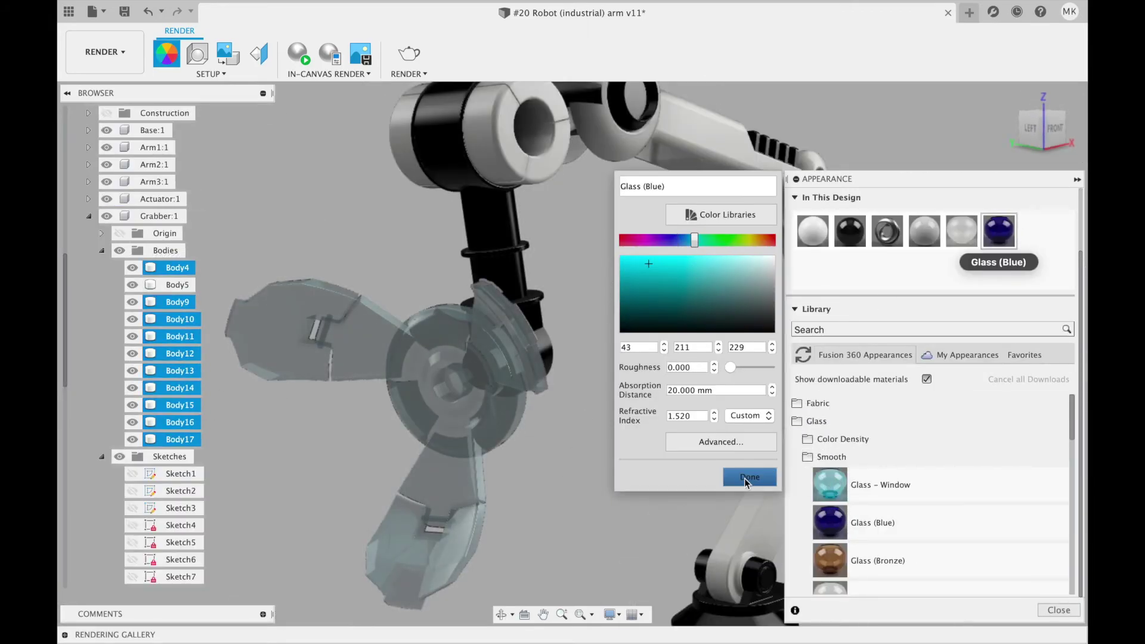
click(745, 477)
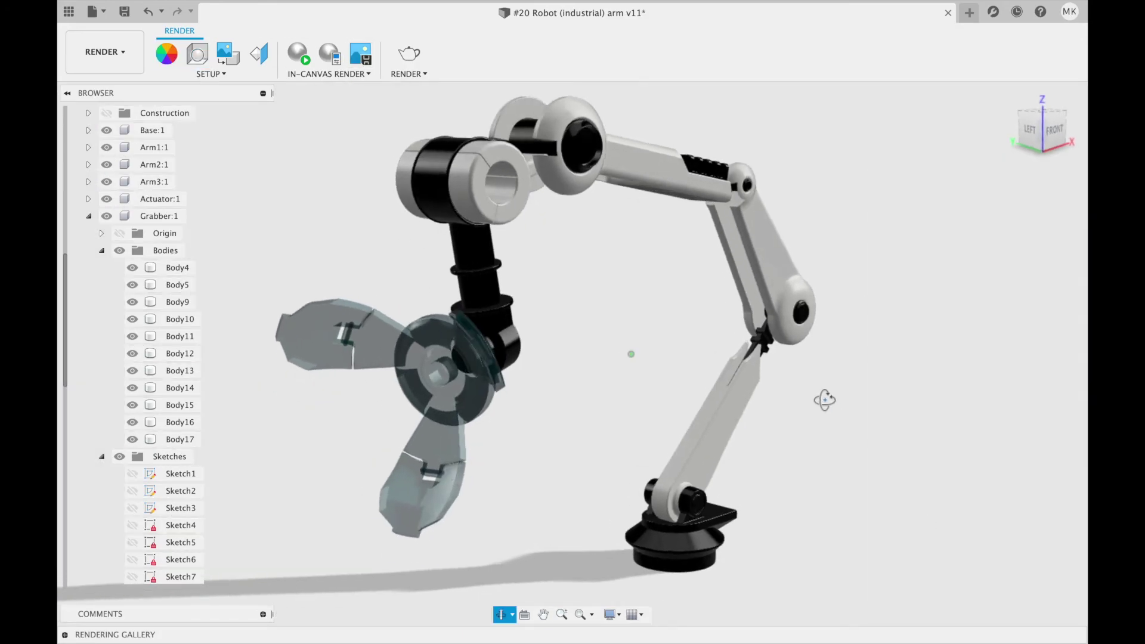